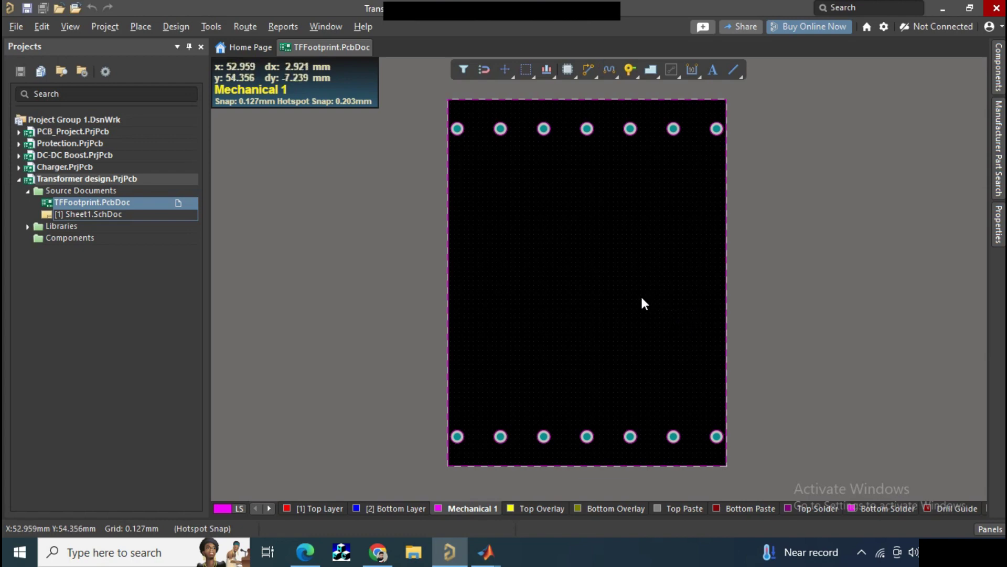
Add a new PCB library to the Transformer design.PrjPcb project.
right_click(139, 182)
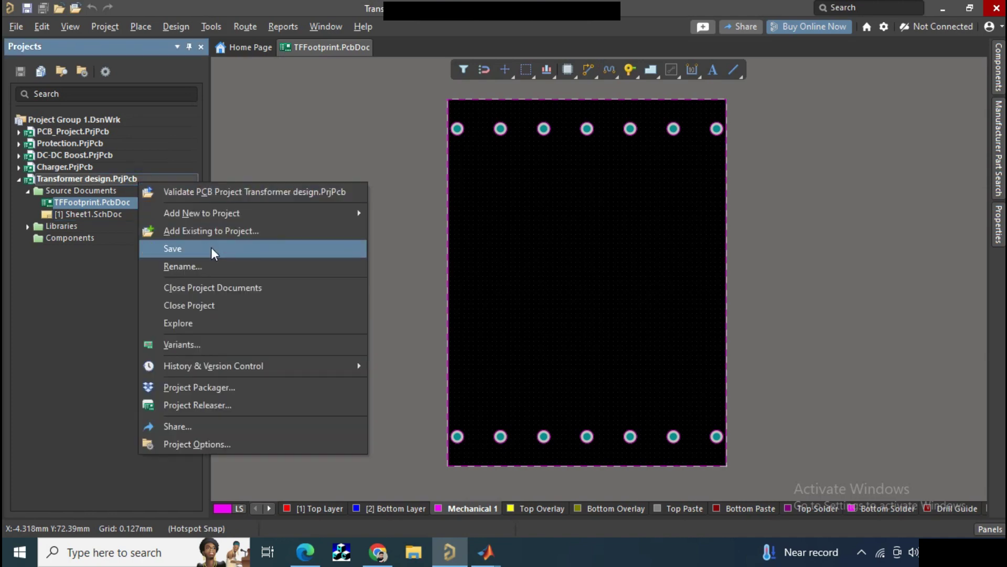
mouse_move(297, 214)
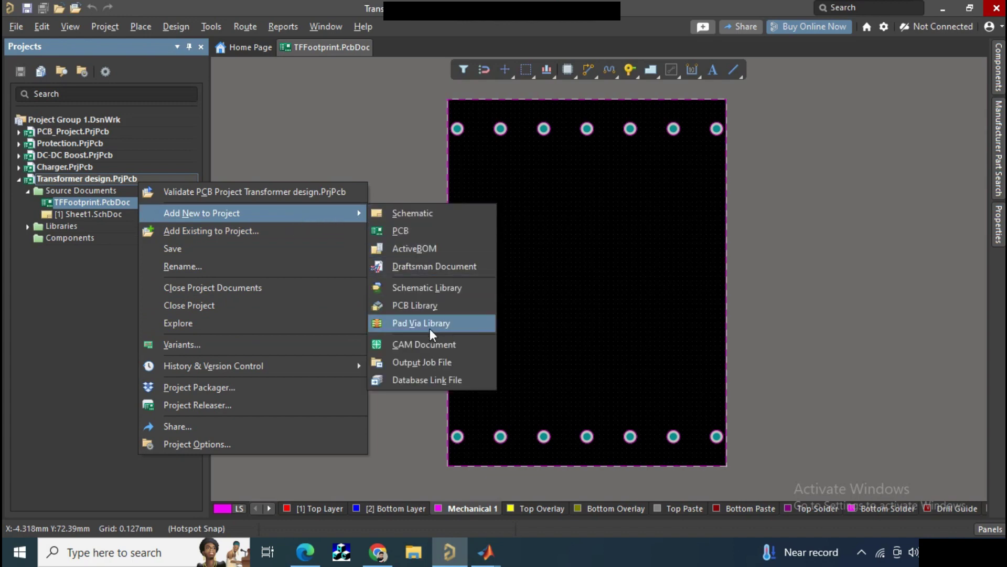
left_click(437, 313)
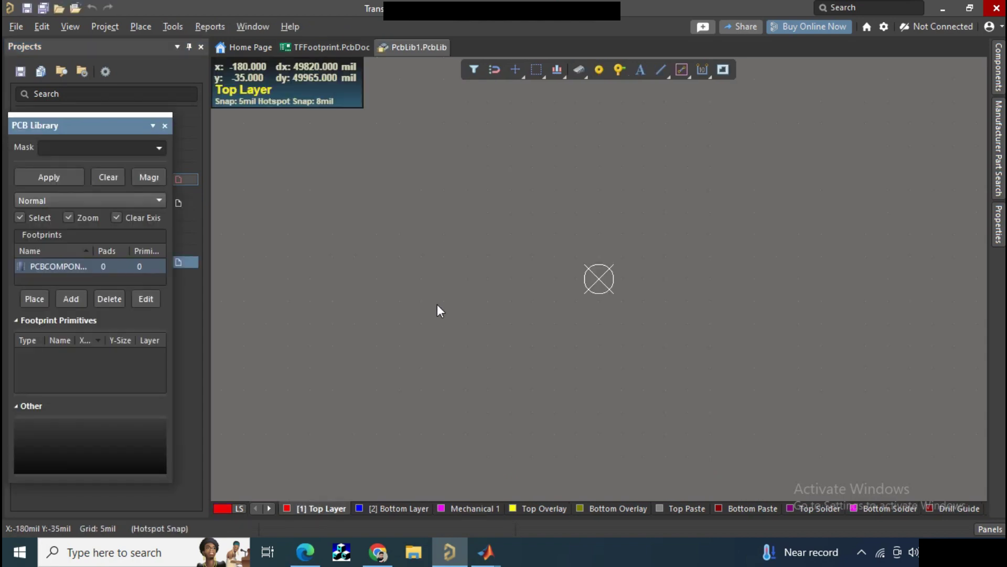
Copy the whole outline and both pad rows from TFFootprint.PcbDoc, with the reference point at about X 53.975, Y 52.451 mm.
left_click(356, 51)
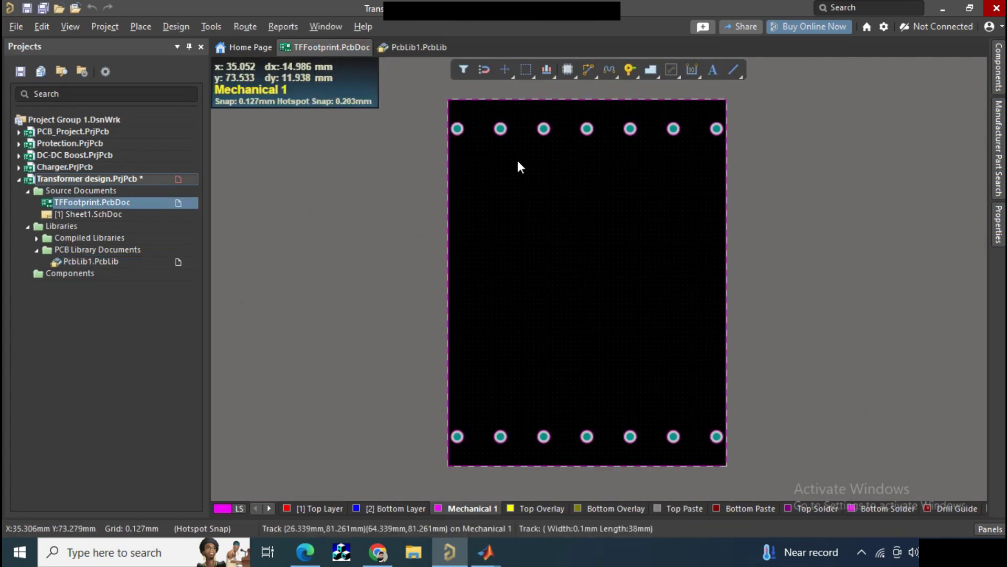
left_click(530, 189)
left_click(448, 100)
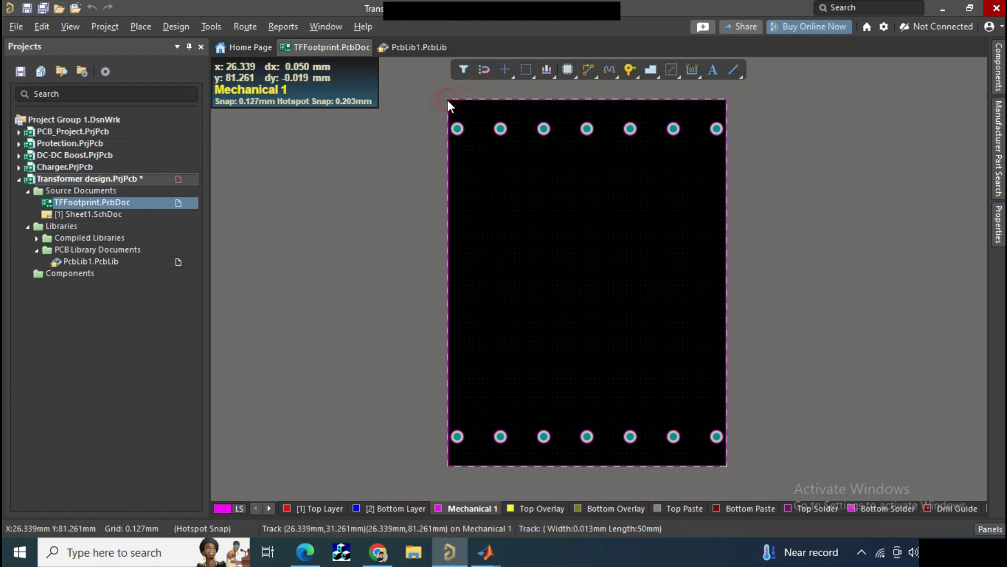
left_click_drag(428, 86, 747, 329)
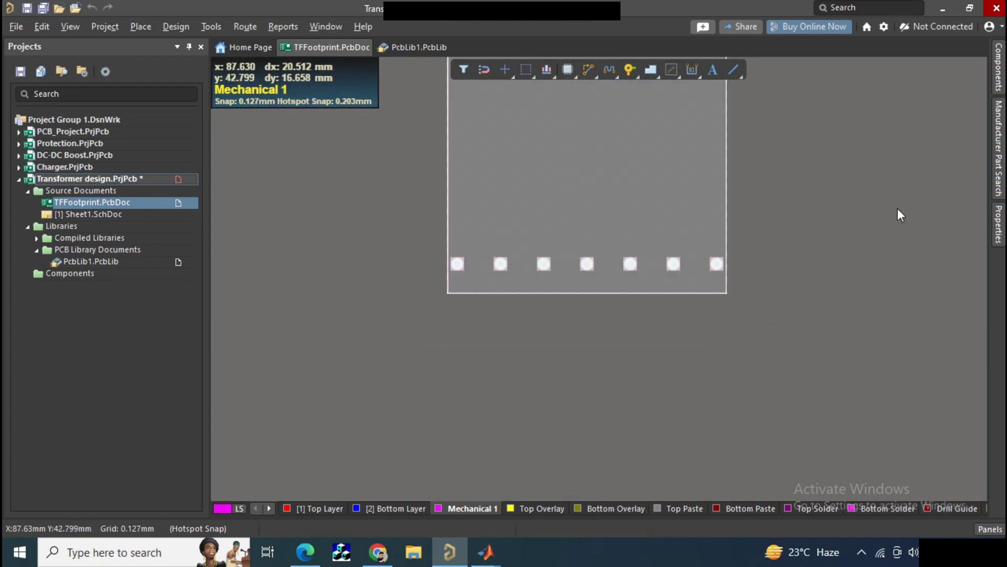
right_click_drag(899, 209, 891, 379)
key("ctrl+c")
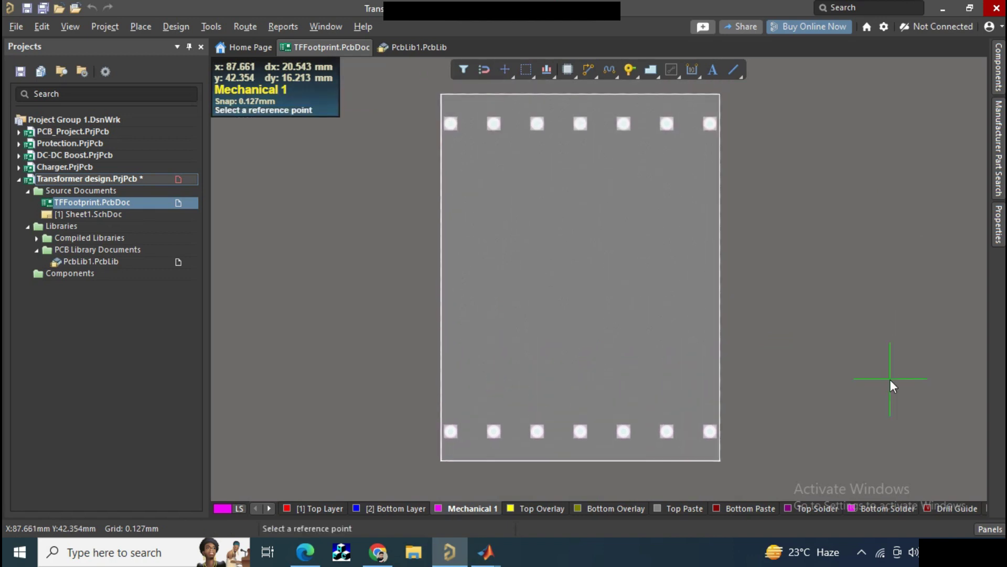
left_click(645, 307)
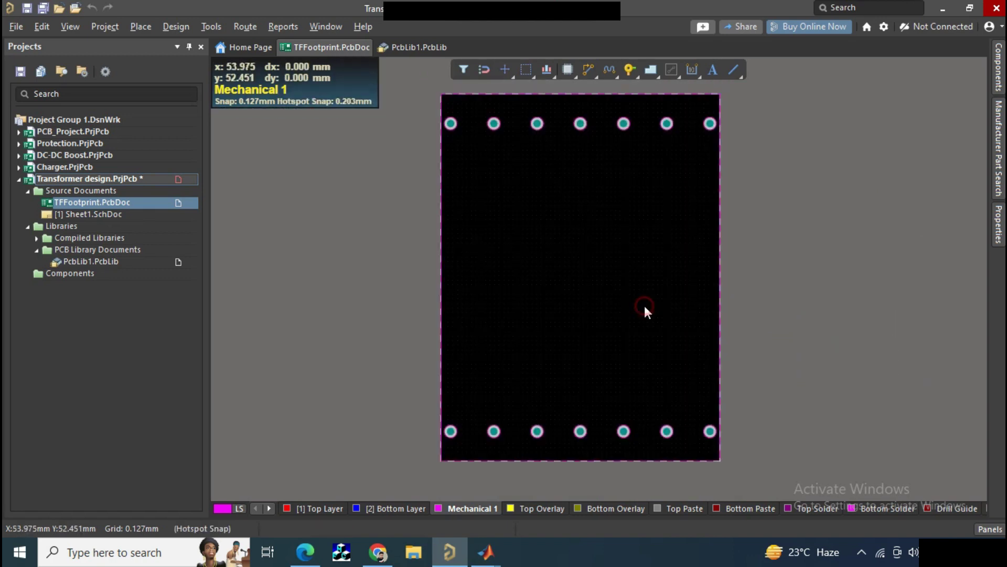
Paste the copied outline and pads into PcbLib1.PcbLib around the origin marker, with the reference point at about X 310, Y -60 mil.
left_click(423, 49)
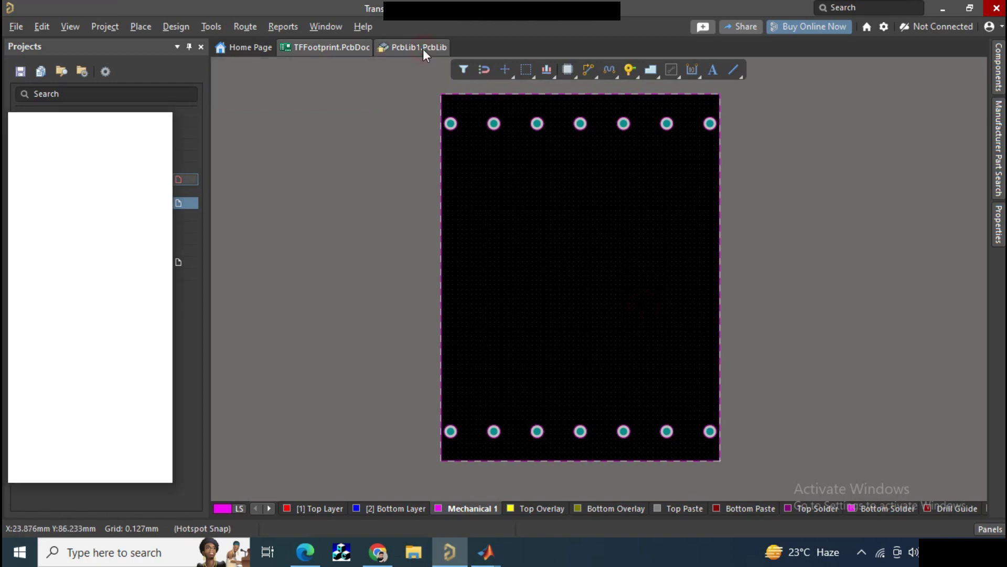
scroll(590, 334, "down", 2, "ctrl")
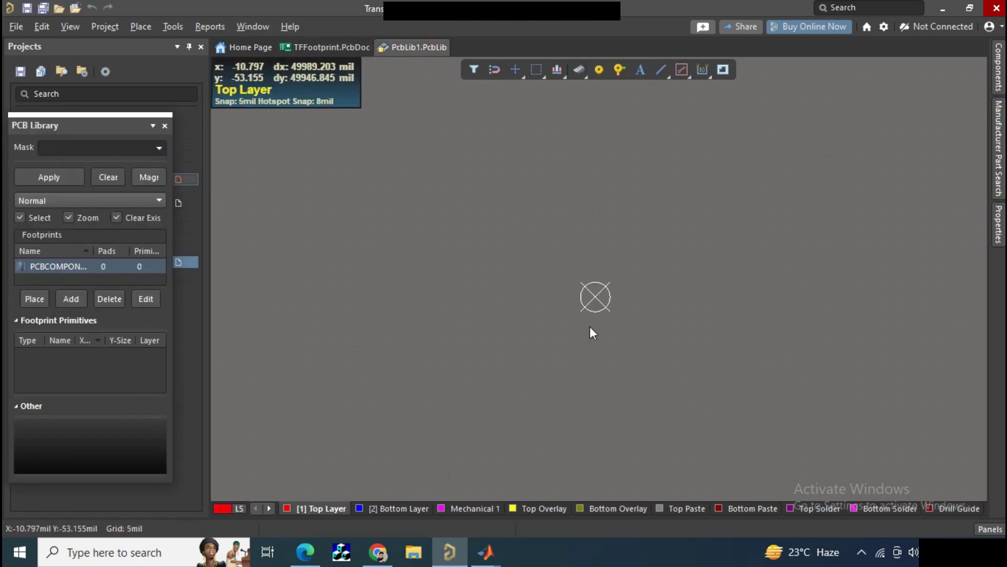
key("ctrl+m")
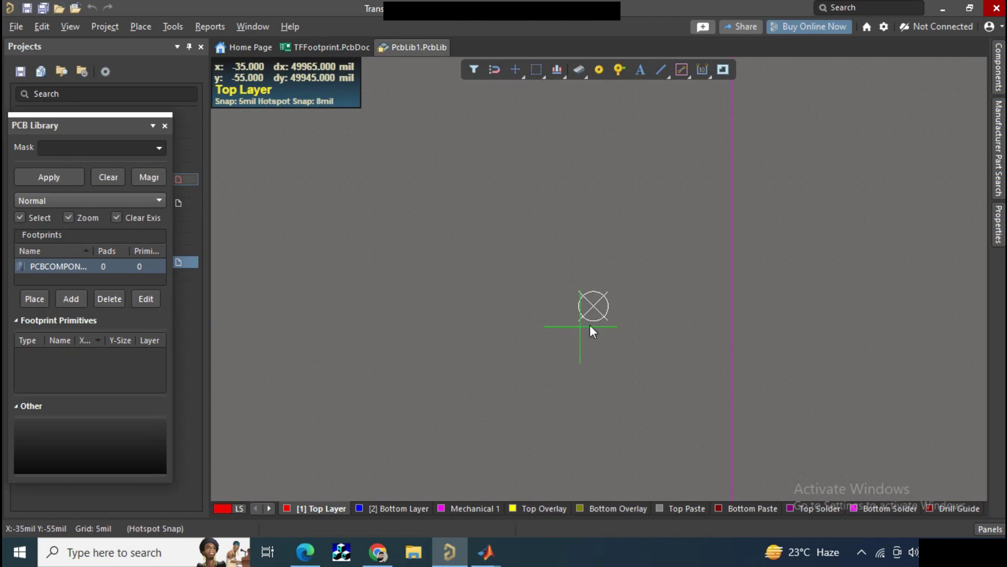
scroll(744, 310, "down", 3, "ctrl")
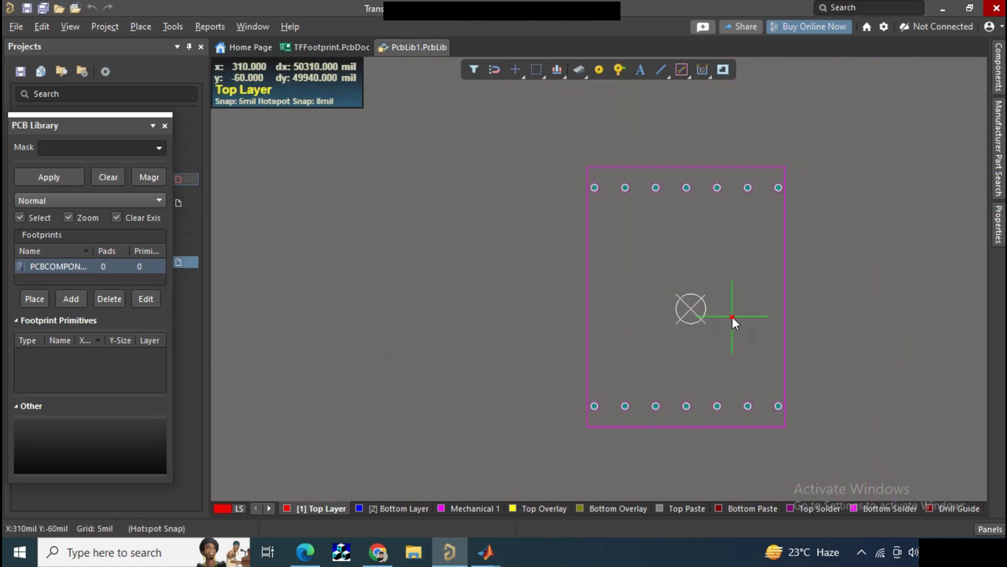
left_click(732, 316)
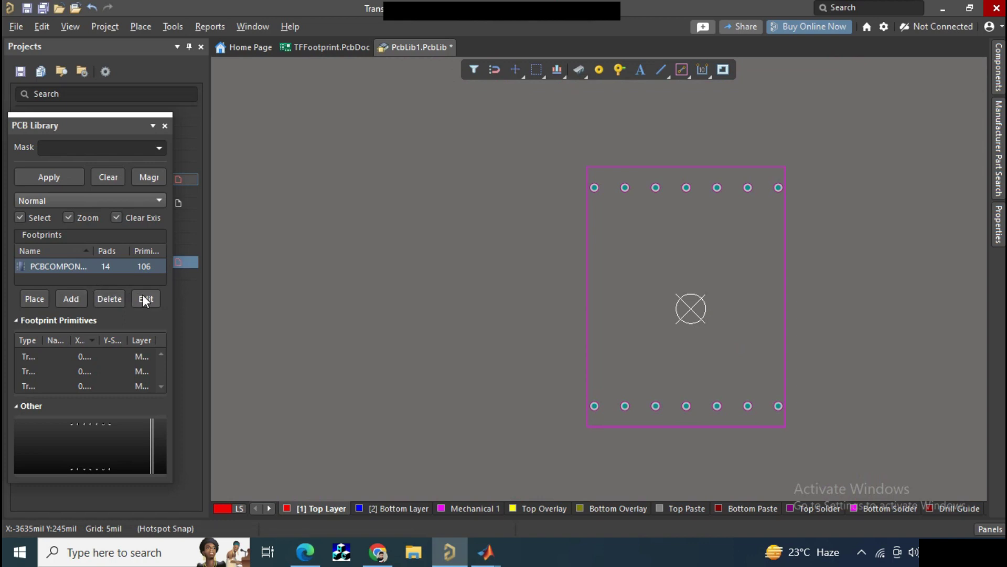
Rename the library footprint as EE55-TF, keeping the Standard type.
double_click(93, 269)
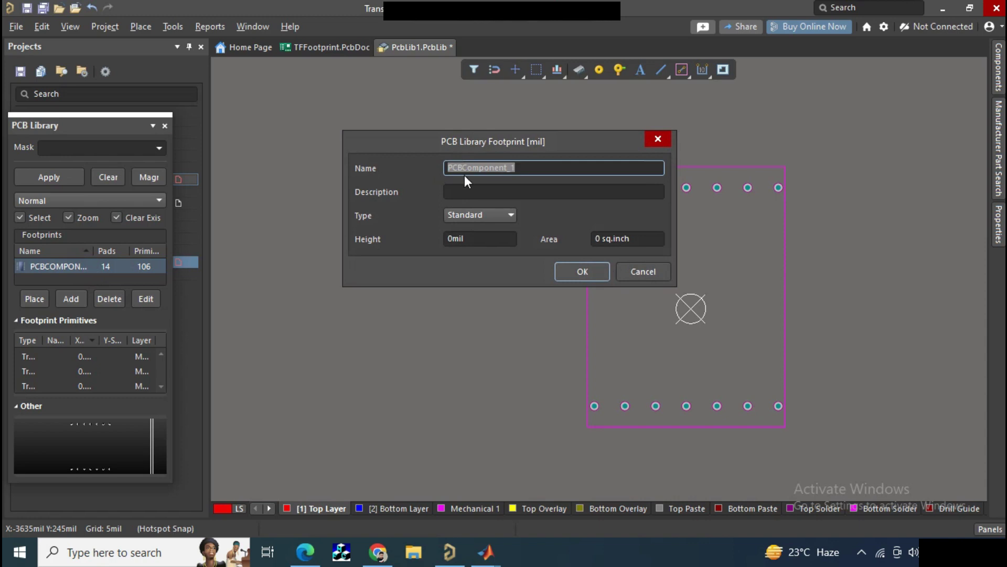
key("BackSpace")
type("EE55-TF")
left_click(509, 215)
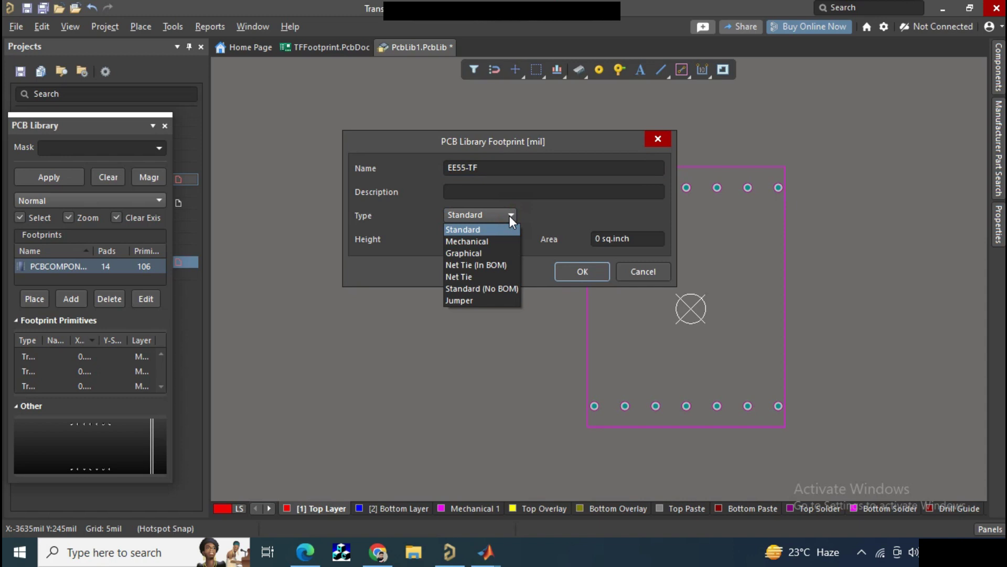
left_click(509, 216)
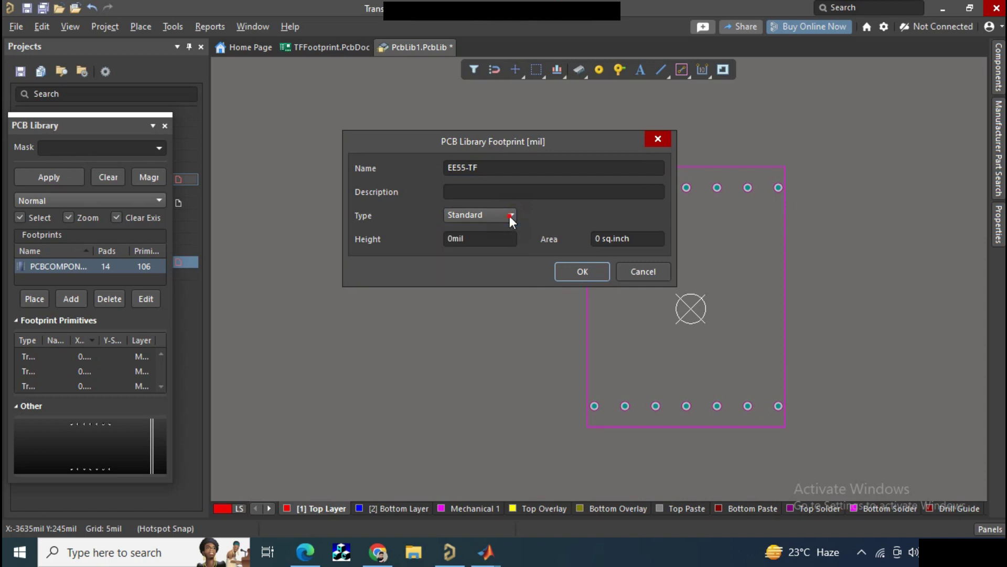
left_click(564, 266)
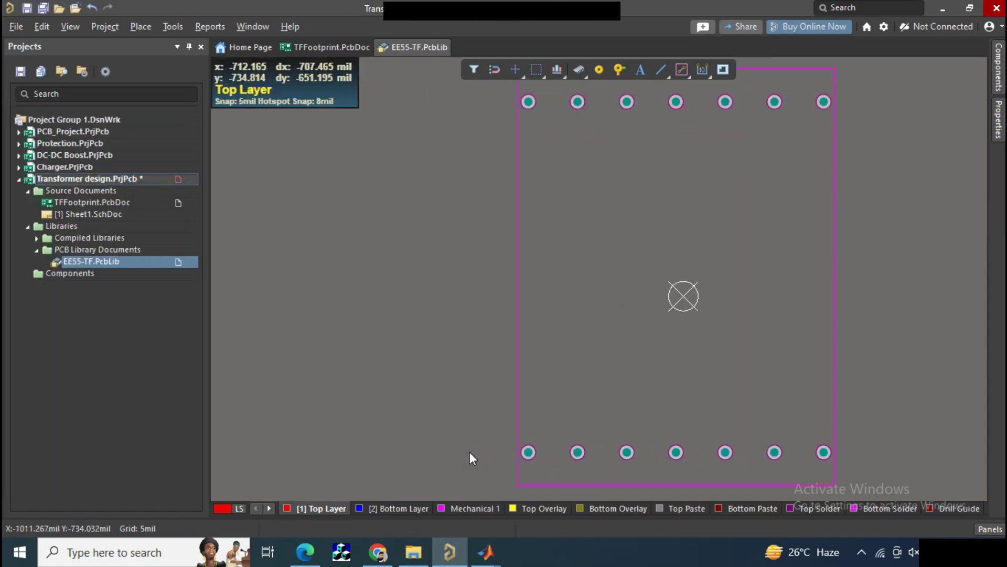
Set the designator of the leftmost pad in the footprint's lower row to 1.
scroll(470, 452, "up", 2, "ctrl")
scroll(689, 451, "right", 1, "shift")
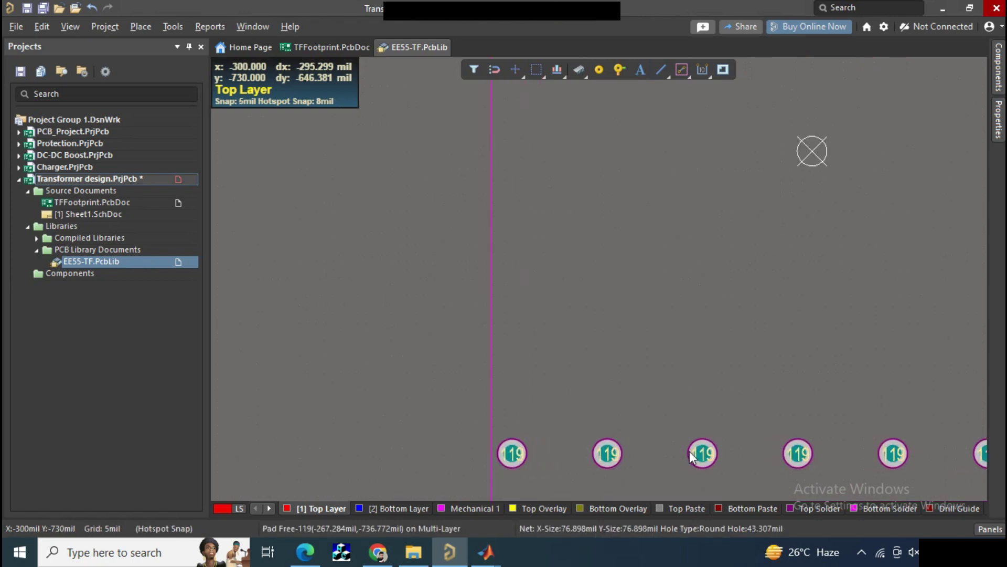
scroll(689, 451, "right", 1, "shift")
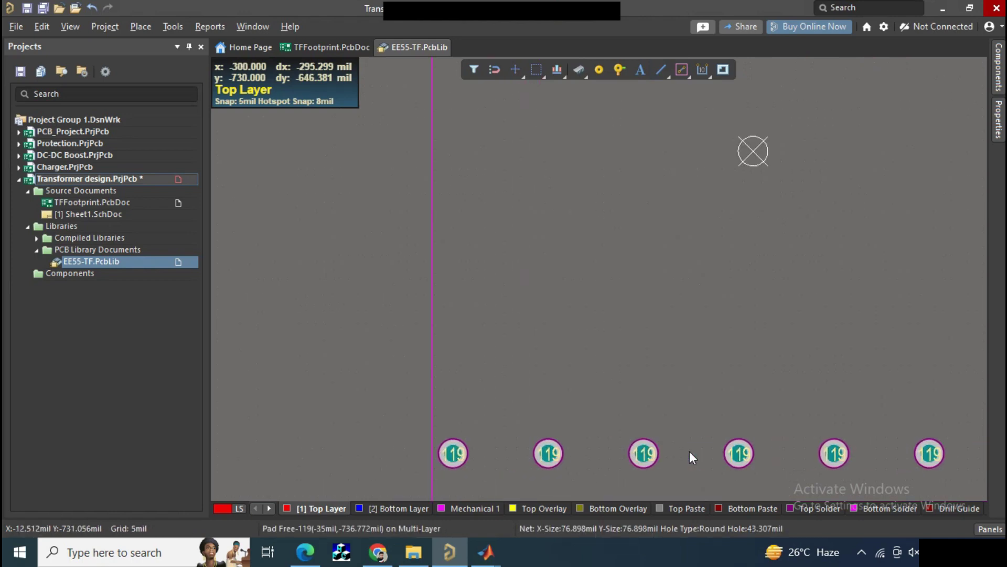
left_click(466, 452)
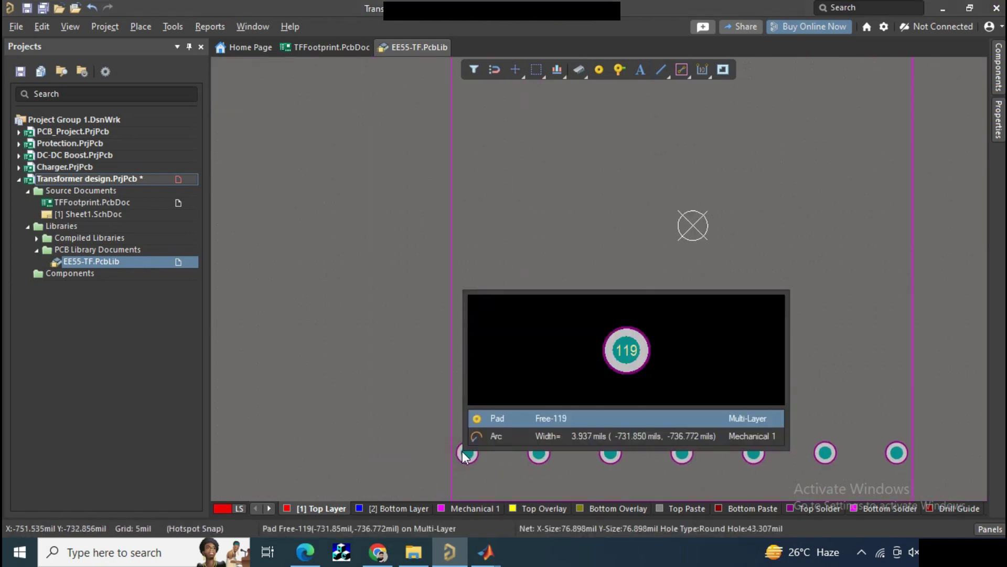
left_click(526, 419)
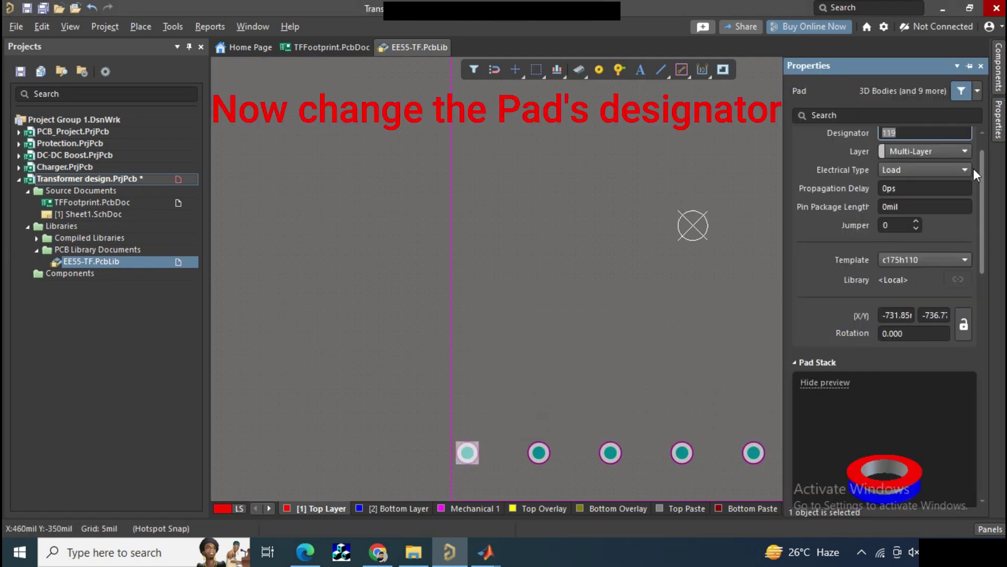
scroll(940, 184, "up", 1)
left_click(924, 166)
left_click(923, 167)
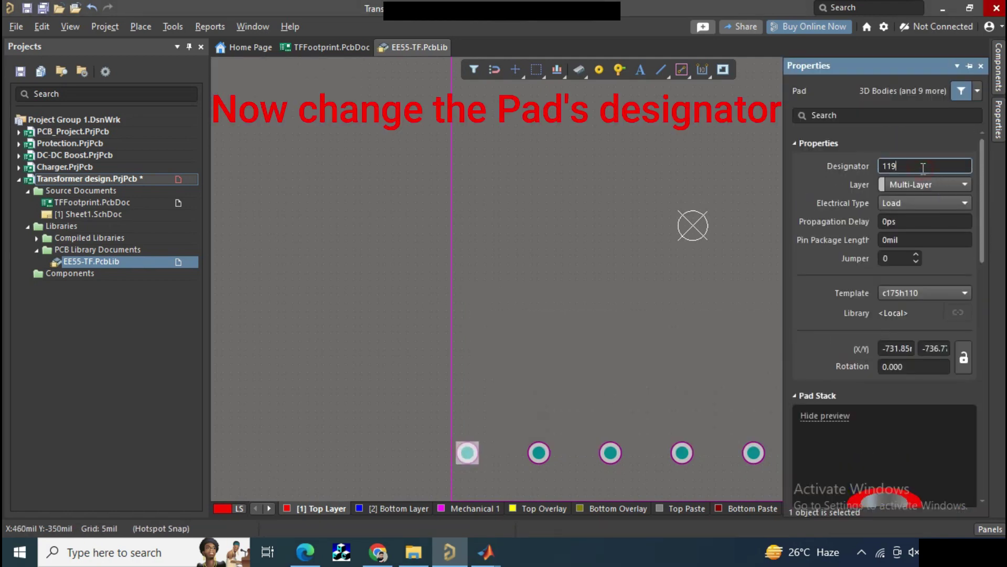
double_click(923, 166)
type("1")
Set the designator of the second pad in the lower row to 2.
left_click(539, 455)
left_click(903, 167)
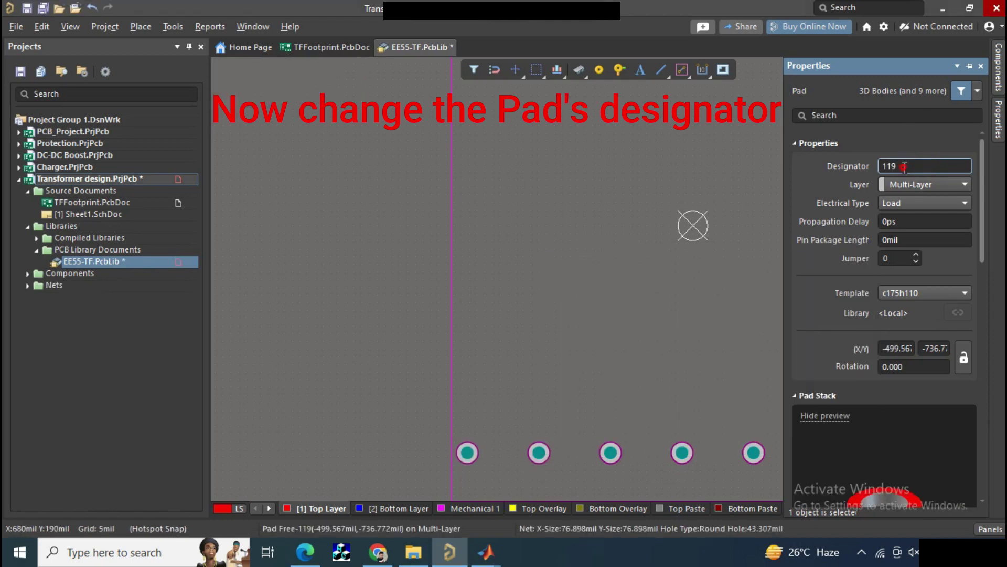
left_click(537, 455)
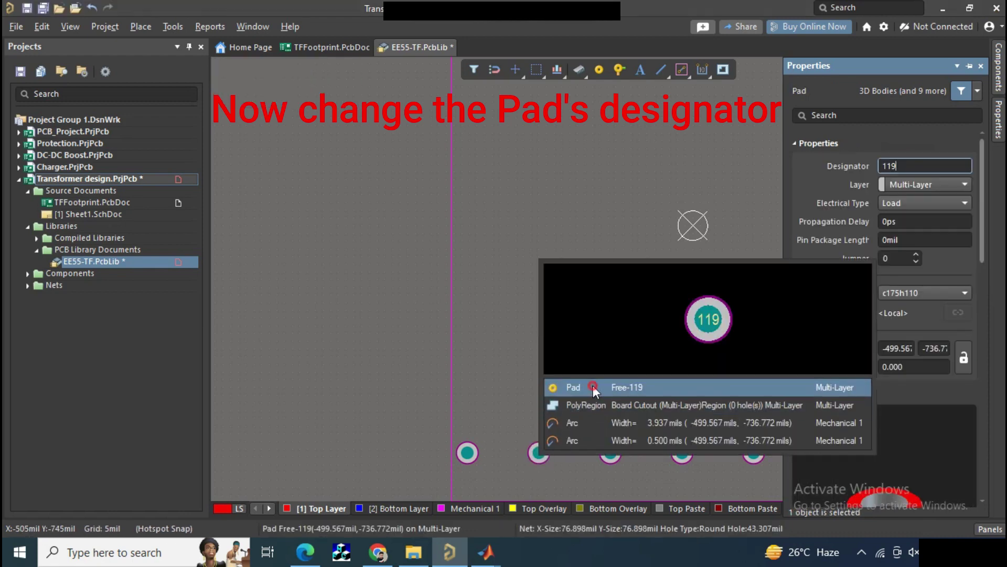
key("ctrl+a")
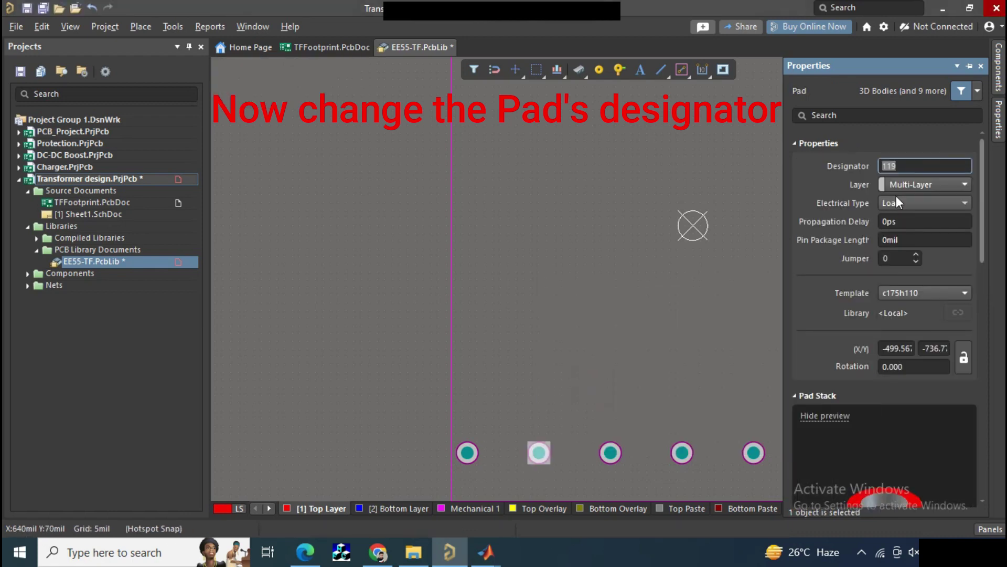
type("2")
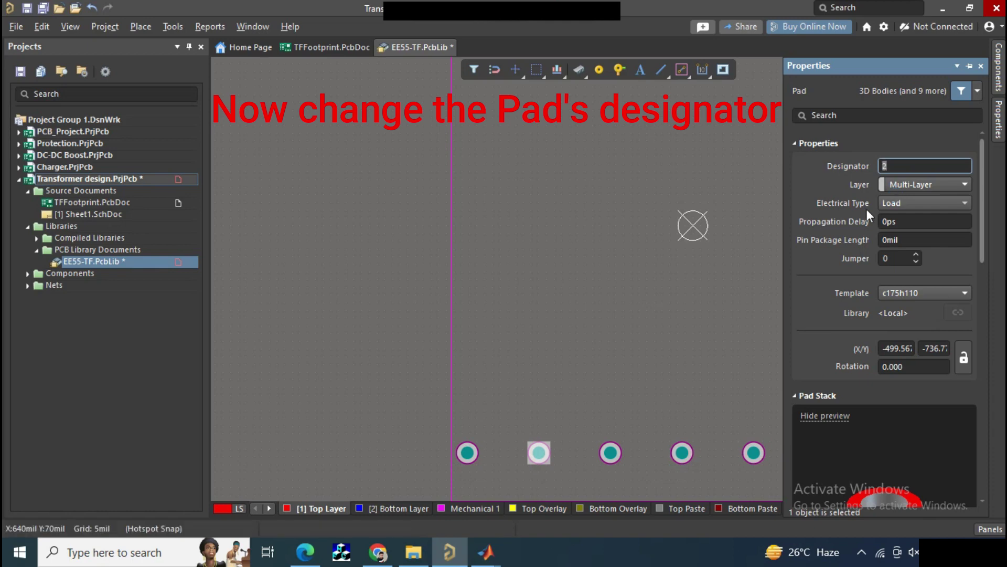
Set the designator of the third pad in the lower row to 3.
left_click(611, 452)
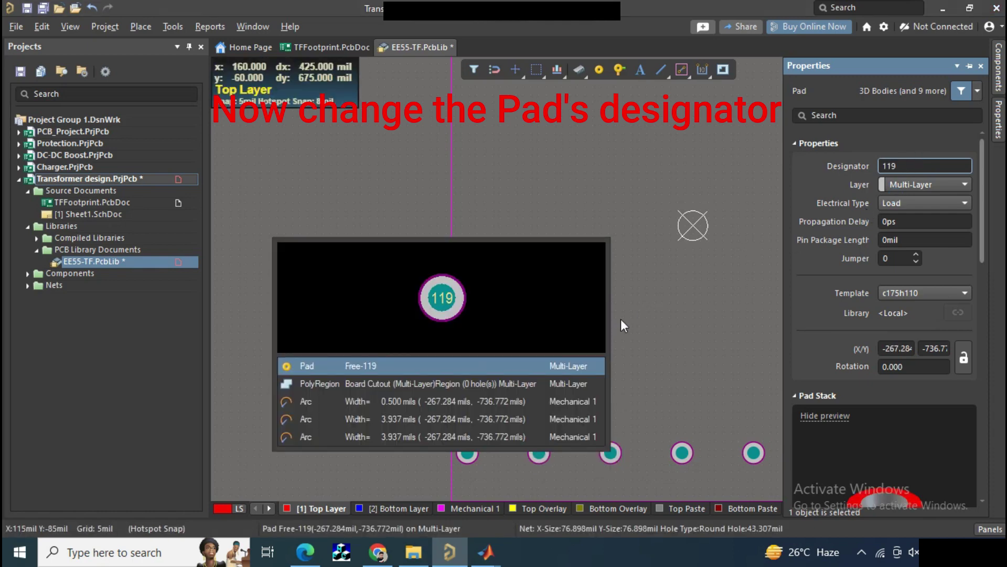
left_click(577, 367)
left_click(918, 164)
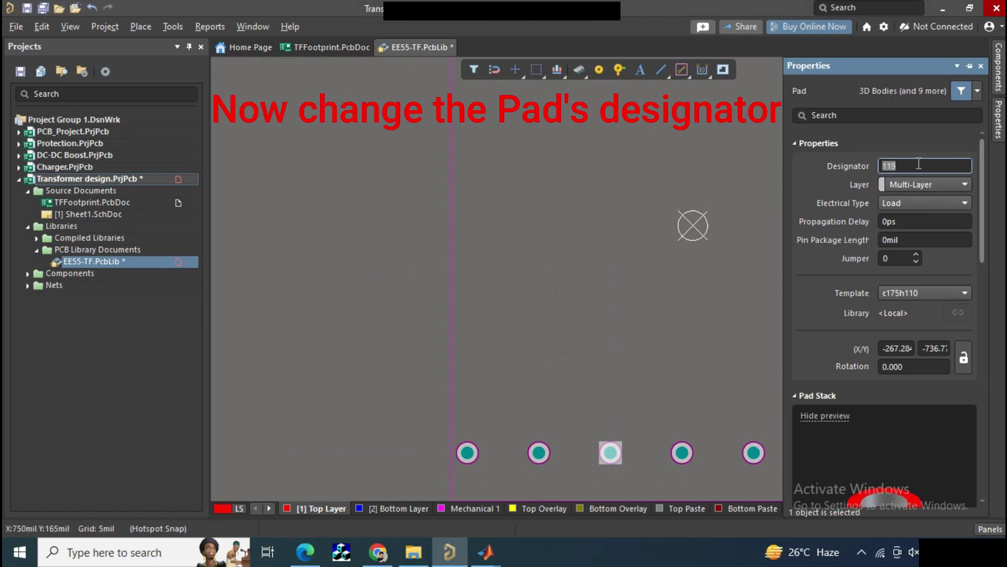
left_click(918, 164)
double_click(918, 164)
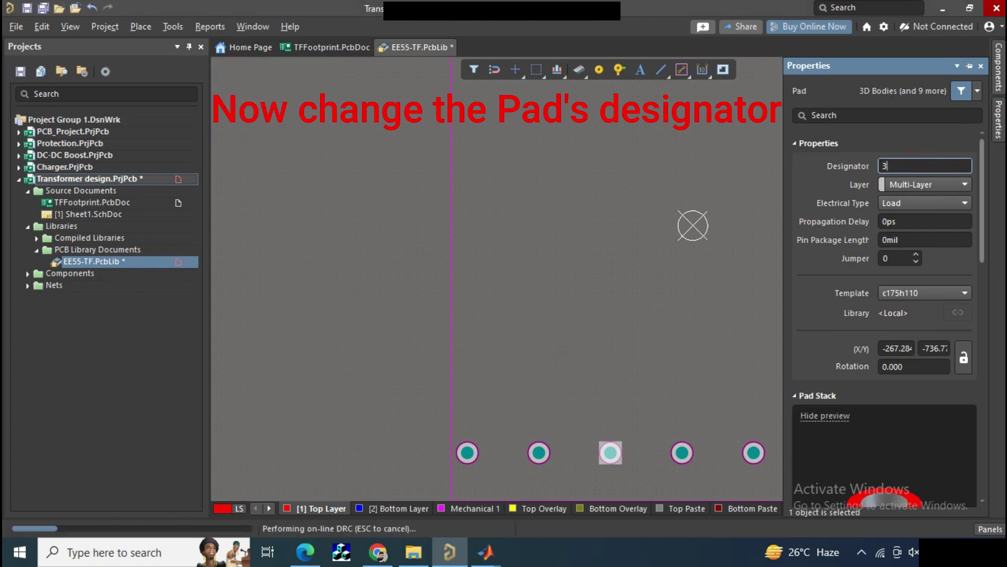
type("3")
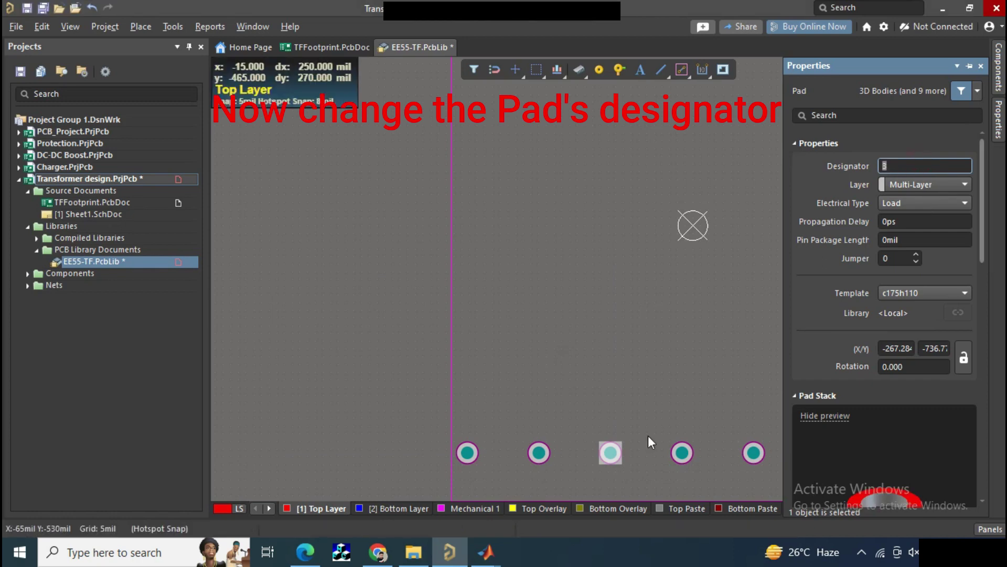
Set the designator of the fourth pad in the lower row to 4.
left_click(682, 452)
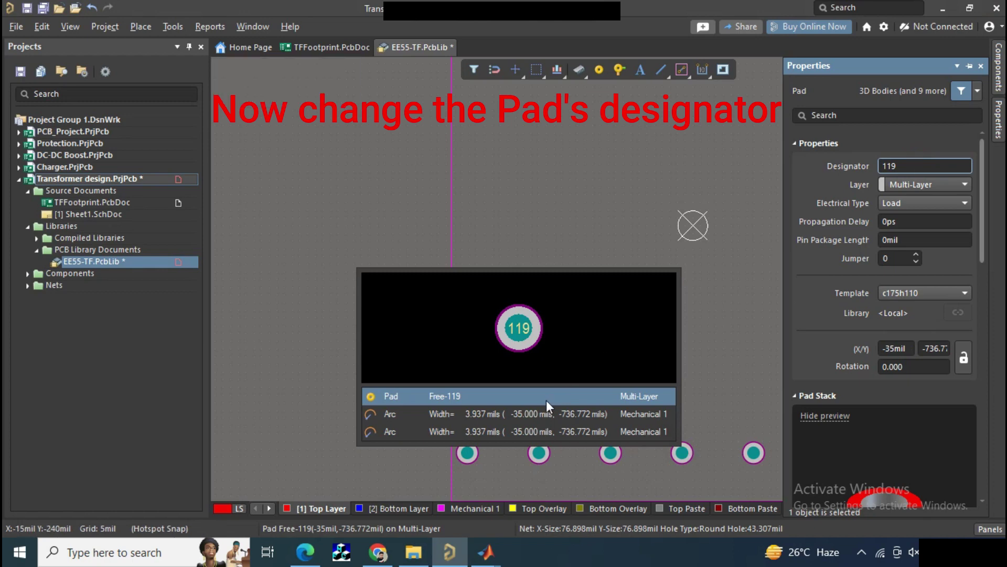
left_click(545, 401)
double_click(908, 166)
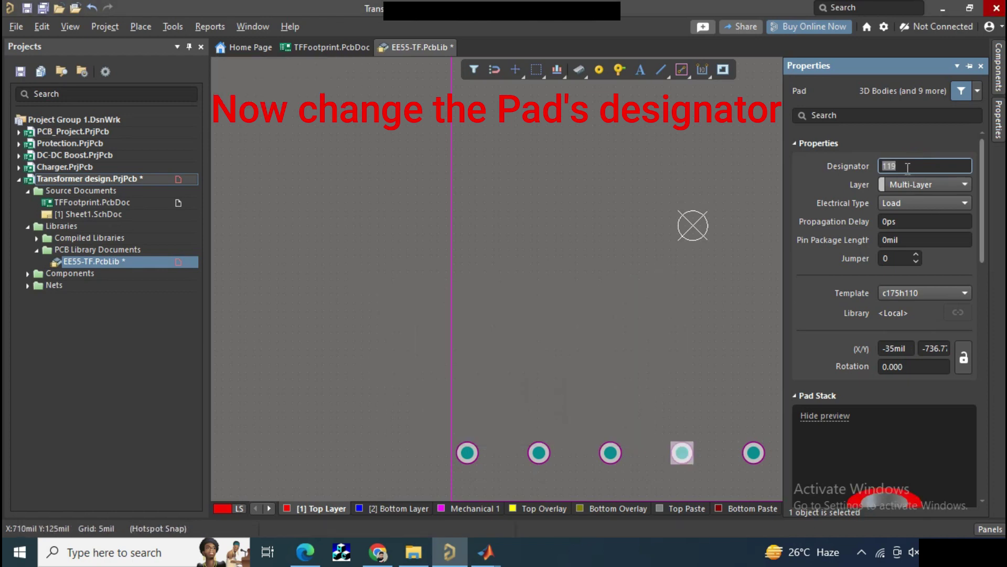
type("4")
Set the designator of the fifth pad in the footprint's lower row to 5.
left_click(754, 453)
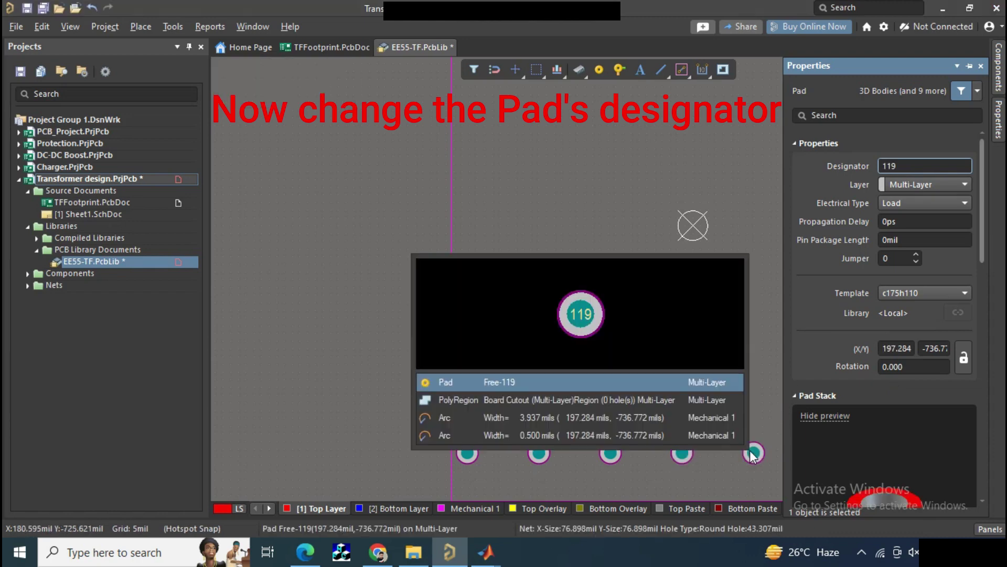
left_click(669, 379)
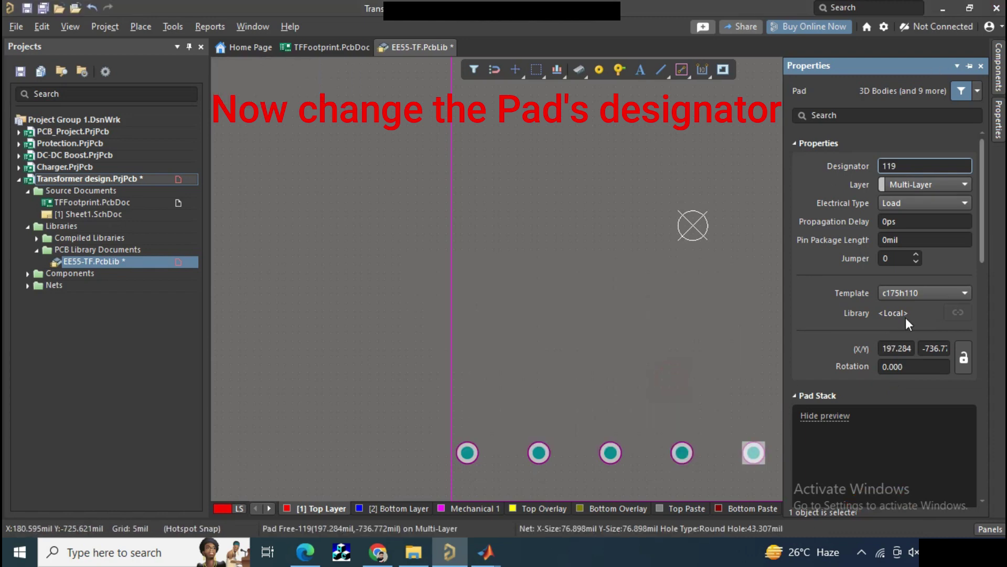
double_click(903, 166)
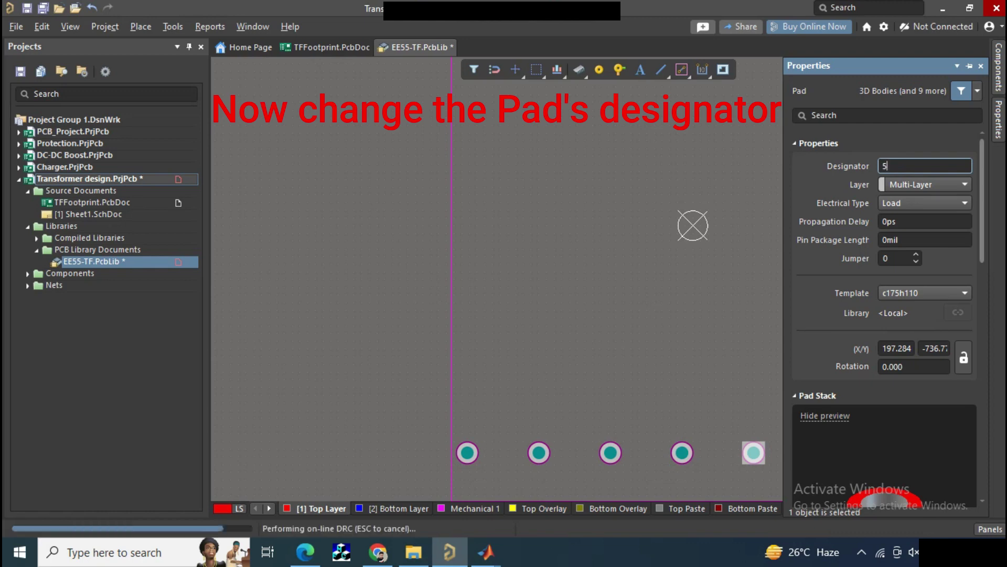
type("5")
Set the designator of the sixth pad in the footprint's lower row to 6.
right_click_drag(609, 343, 305, 299)
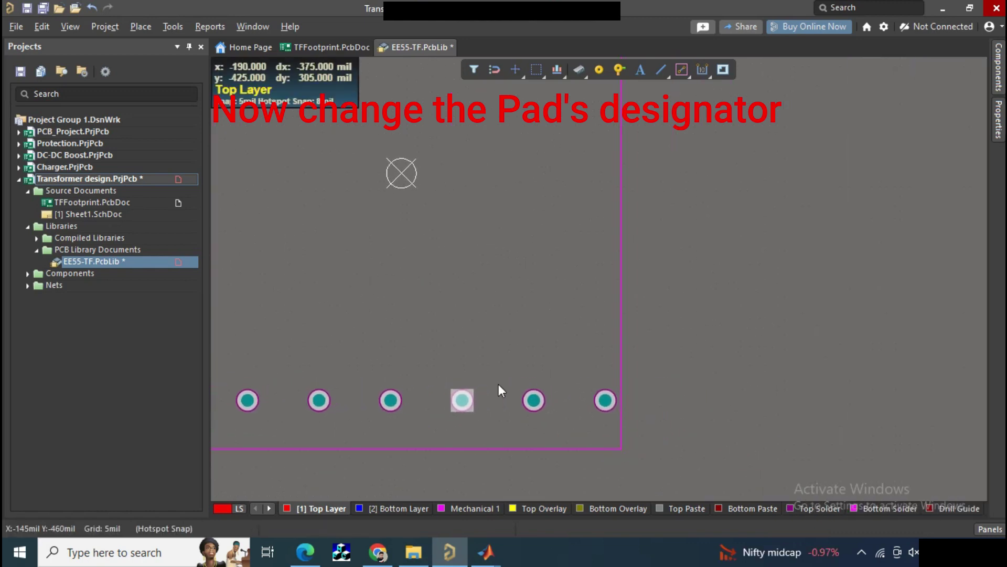
left_click(534, 401)
left_click(716, 330)
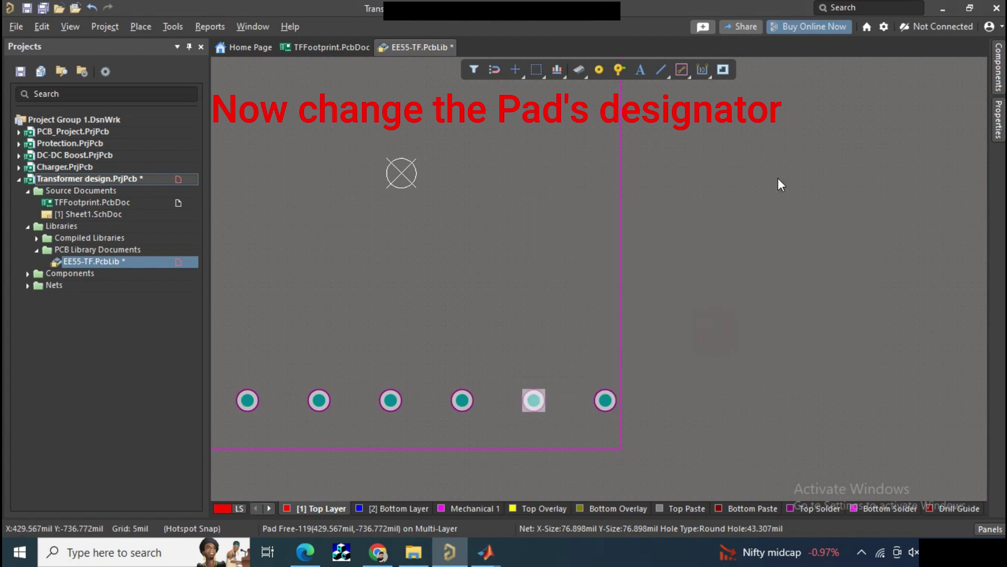
type("6")
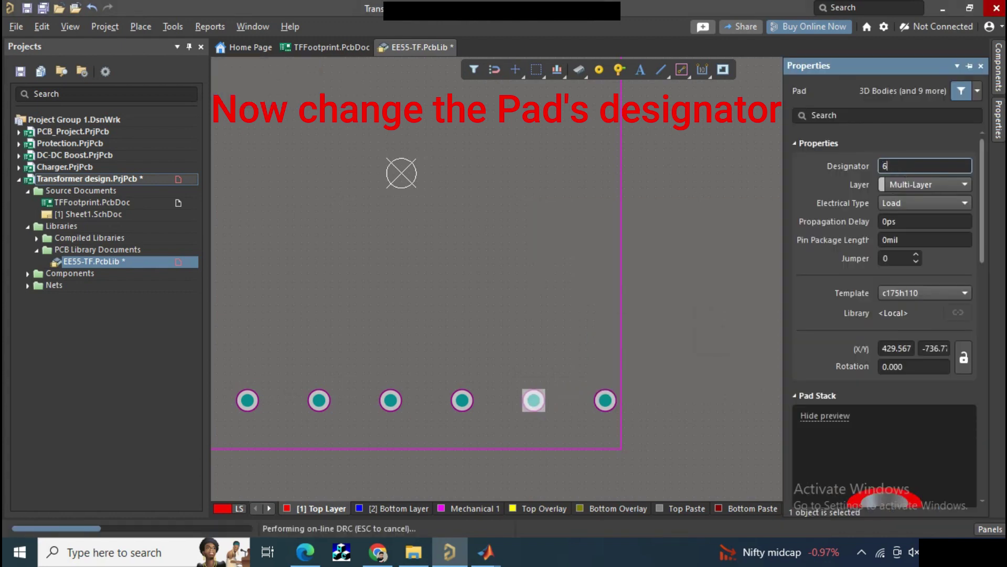
Select the rightmost pad in the lower row instead of its board cutout region and set its designator to 7.
left_click(604, 401)
left_click(605, 401)
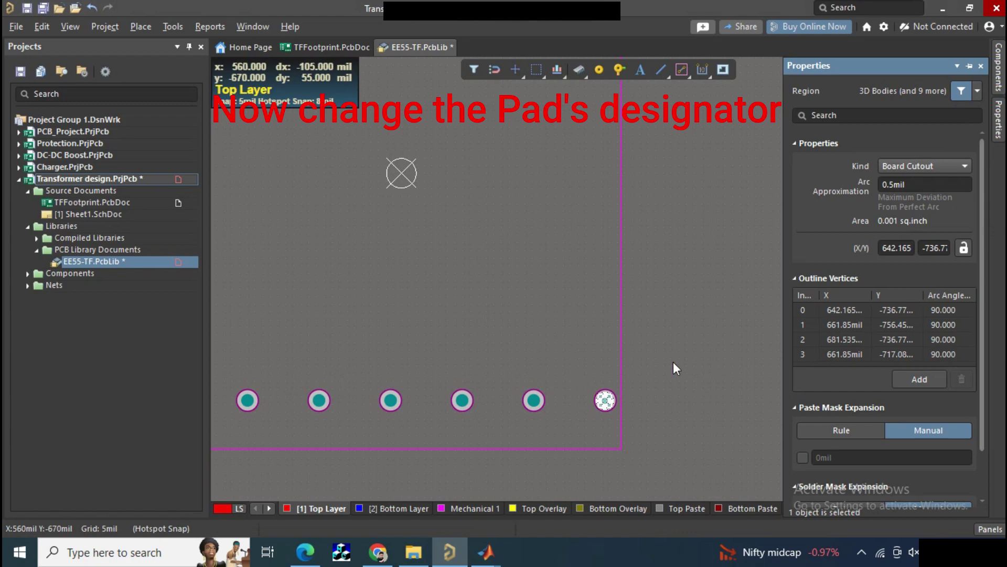
left_click(701, 355)
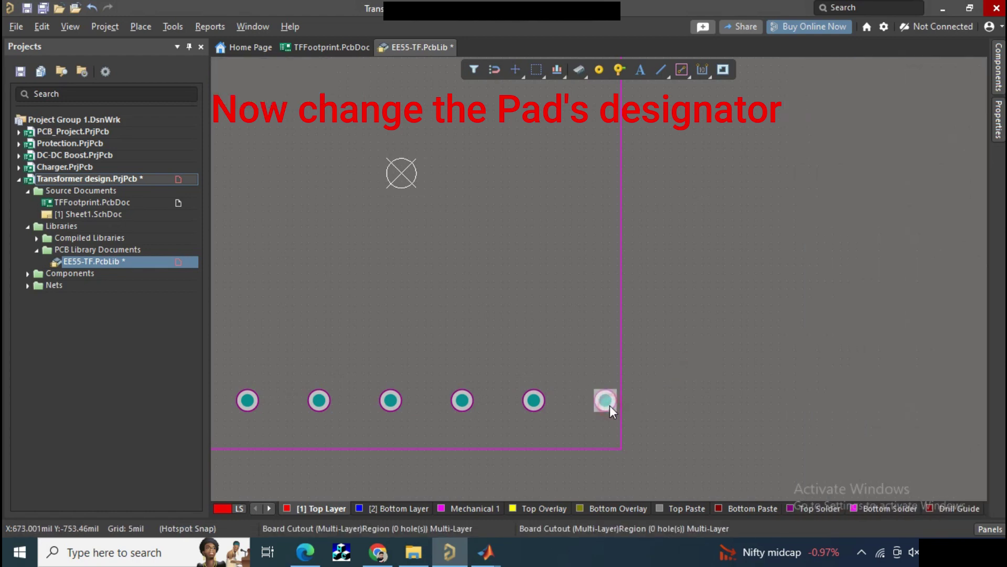
left_click(609, 405)
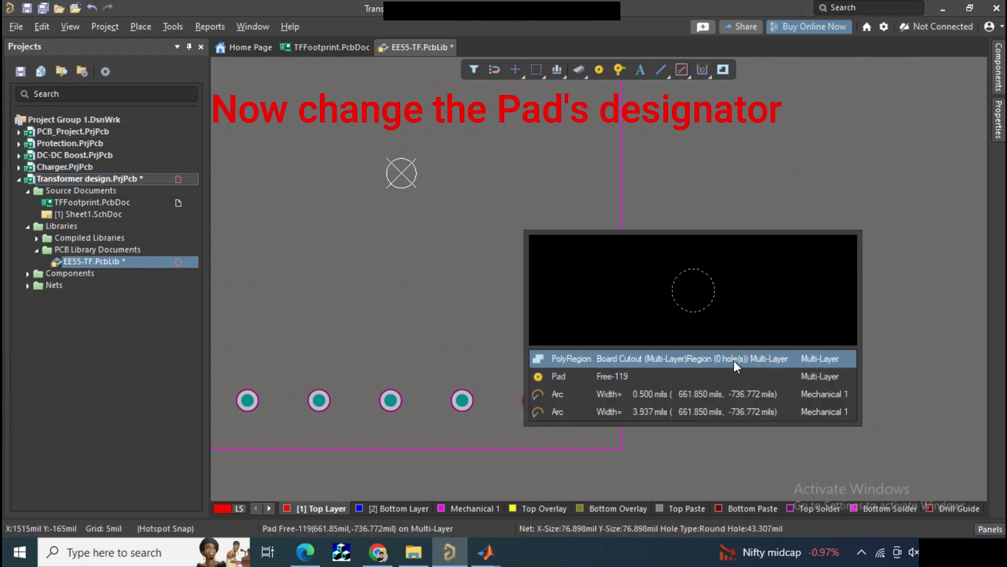
left_click(723, 375)
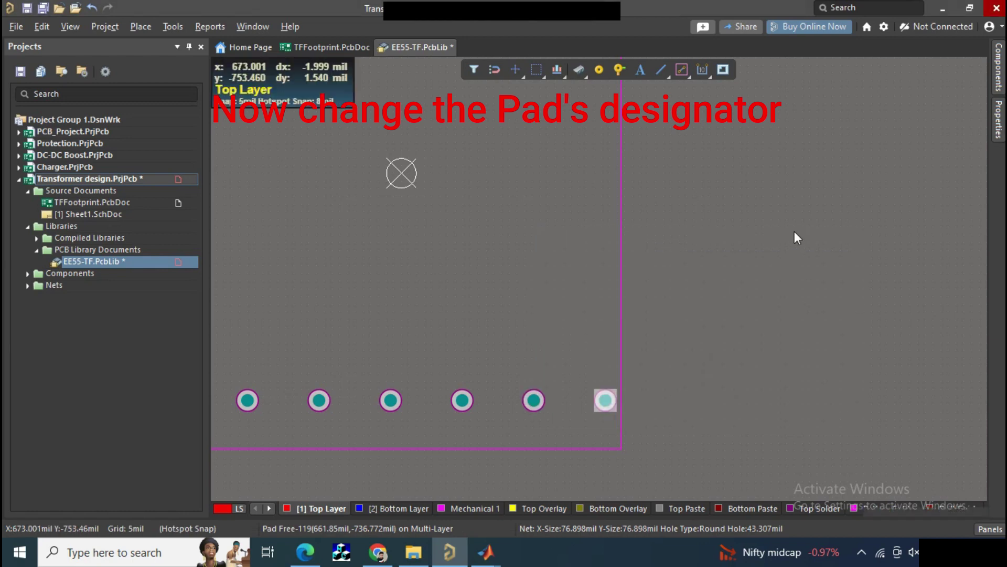
key("F11")
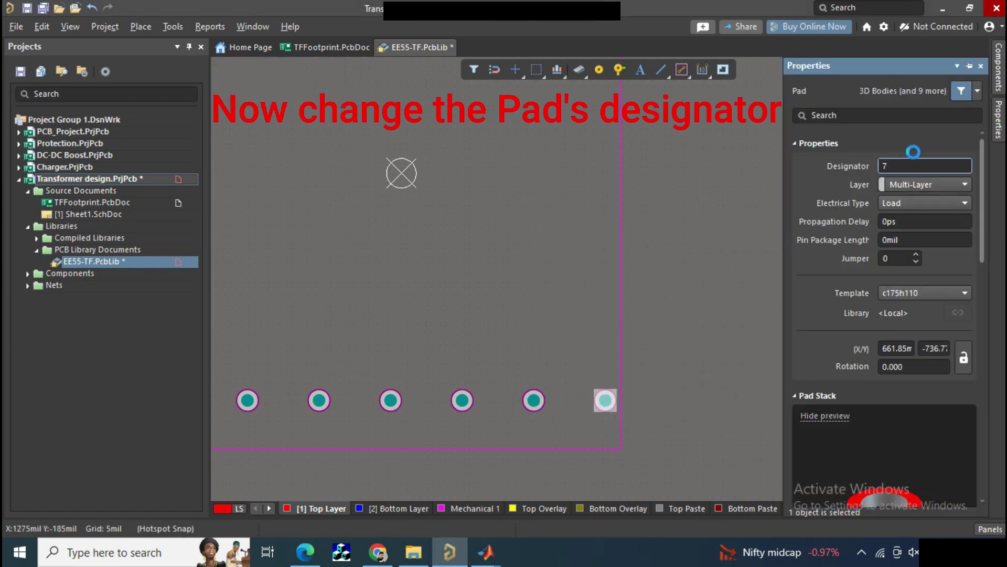
type("7")
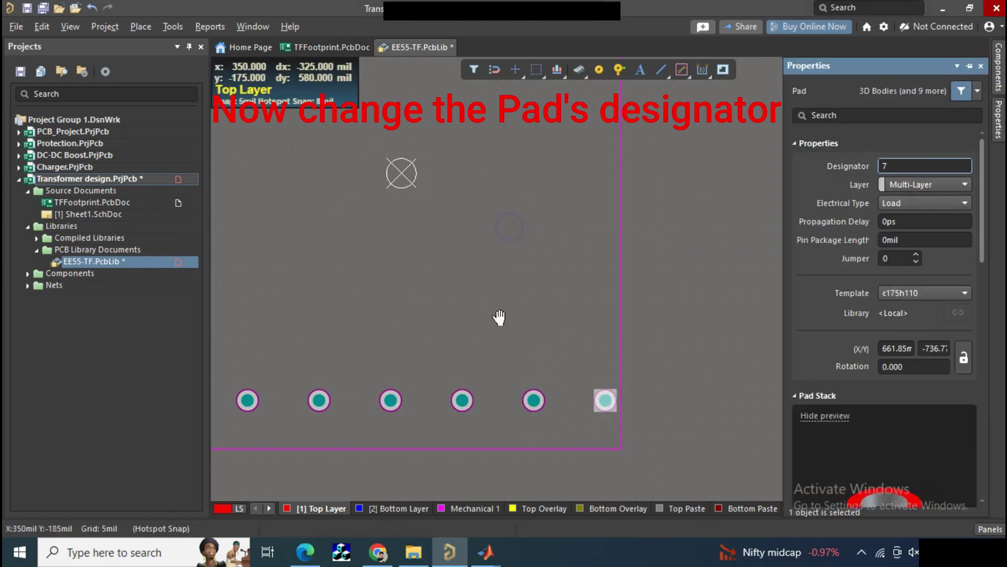
Set the designator of the leftmost pad in the footprint's upper row to 8.
right_click_drag(499, 317, 492, 532)
right_click_drag(616, 231, 685, 228)
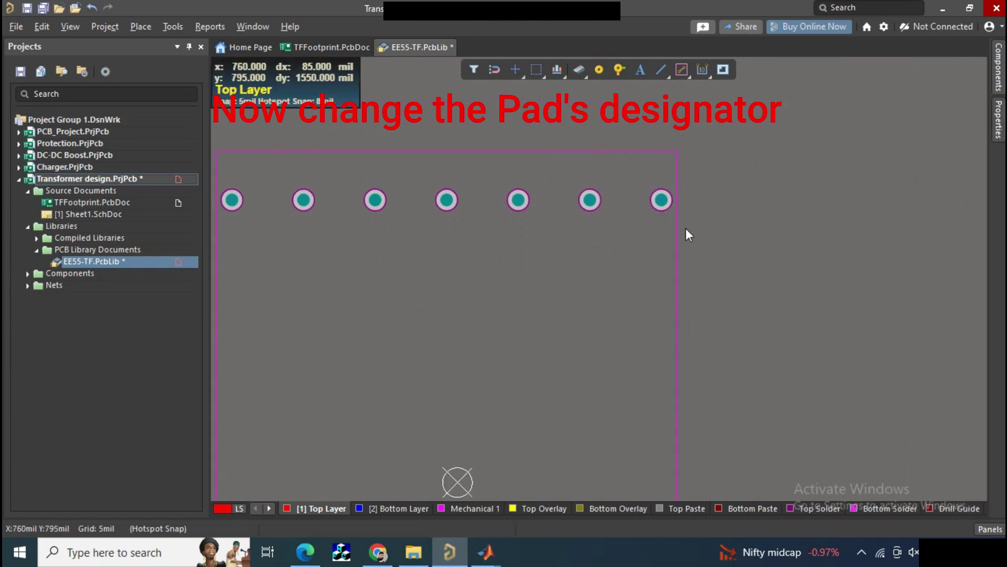
right_click_drag(530, 283, 698, 291)
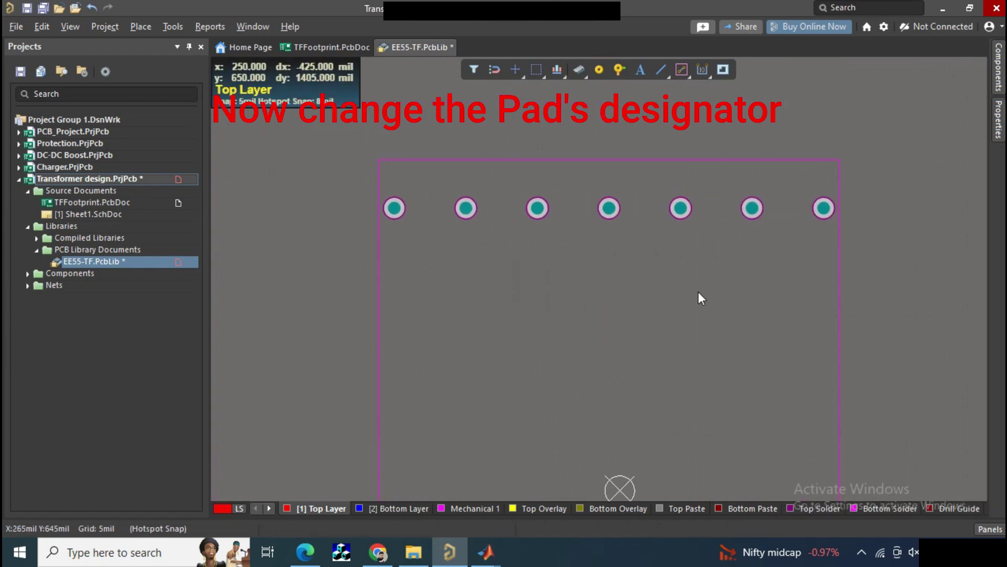
left_click(392, 208)
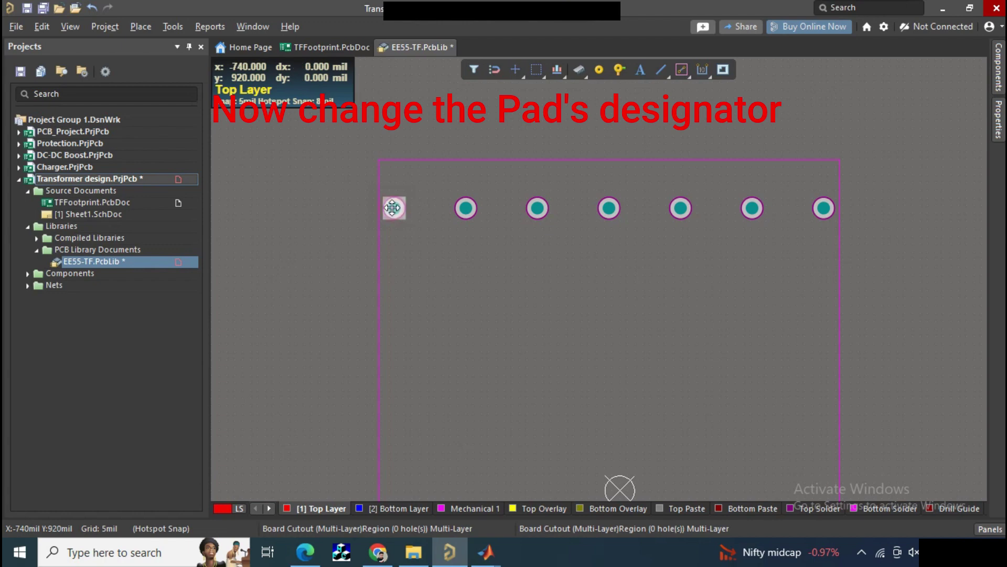
double_click(393, 208)
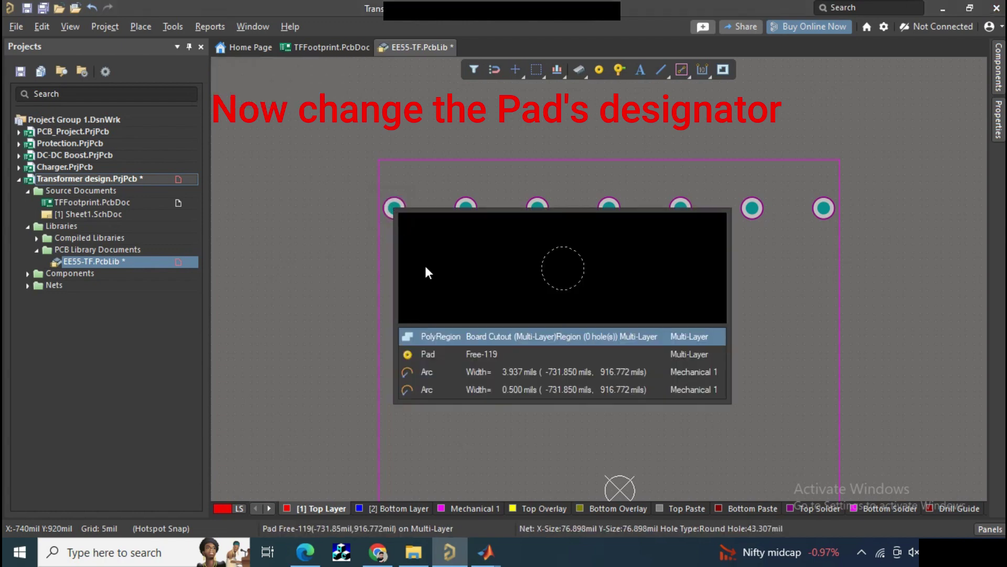
left_click(475, 336)
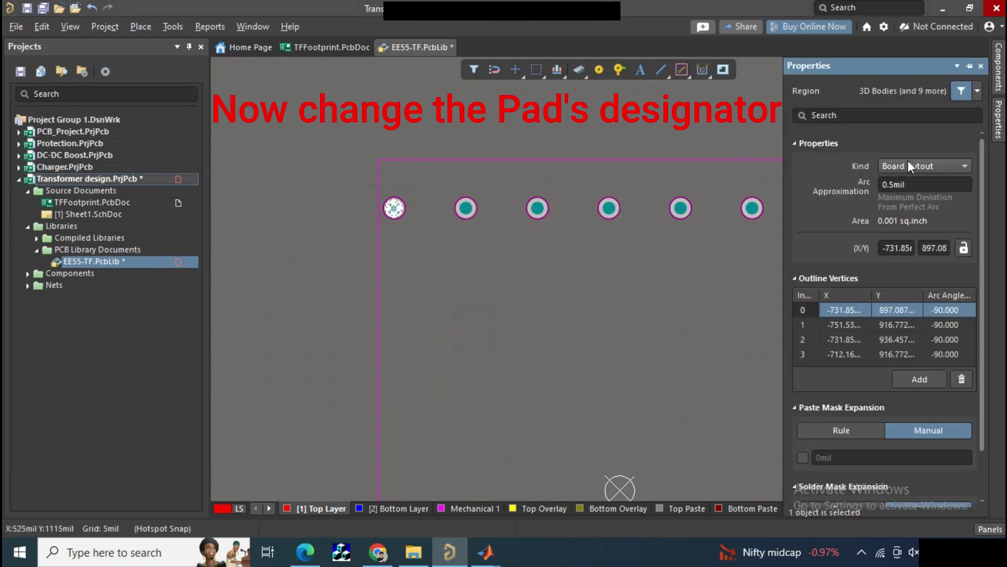
left_click(555, 255)
left_click(396, 207)
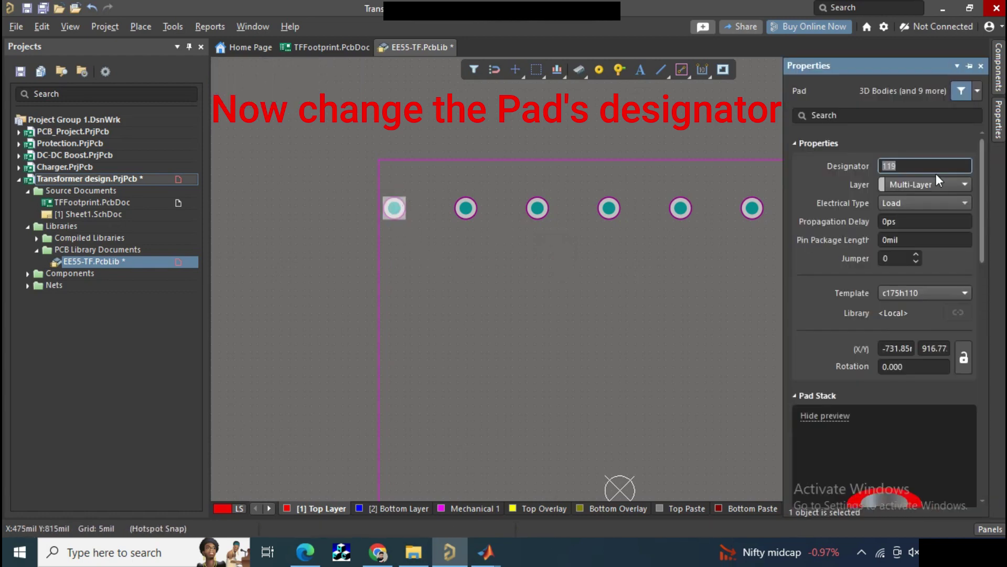
type("8")
key("Return")
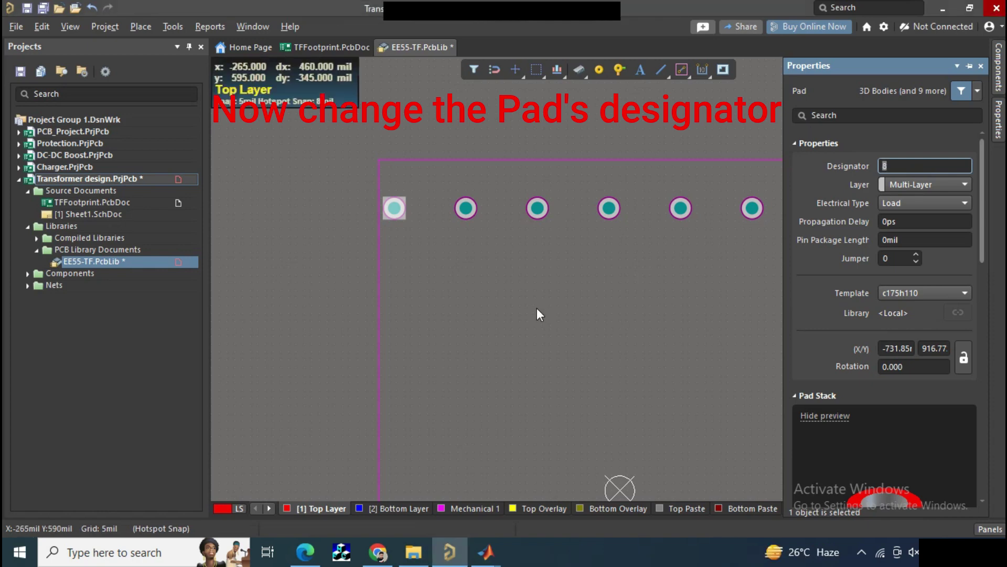
Set the designator of the second pad in the upper row to 9.
left_click(470, 209)
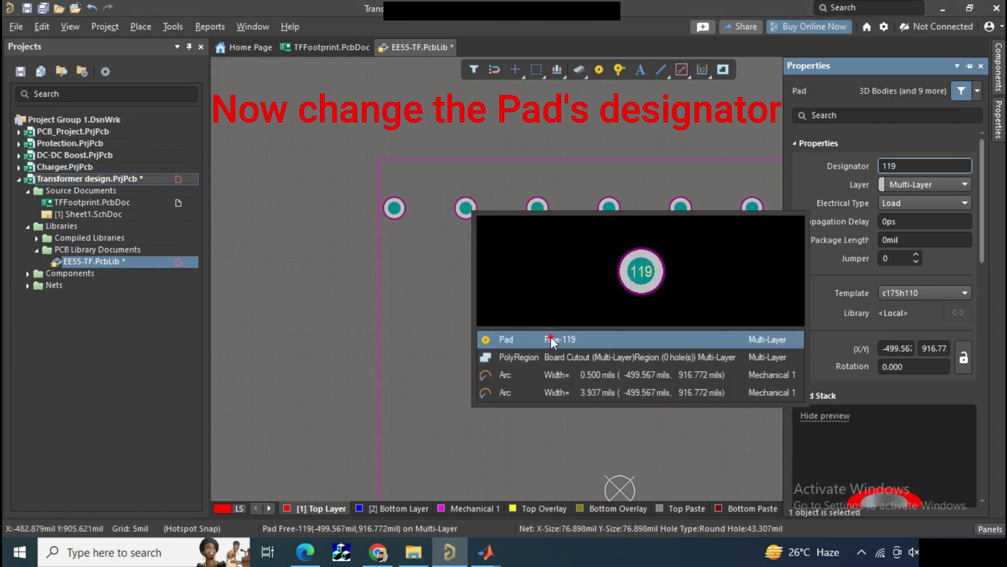
left_click(550, 336)
type("9")
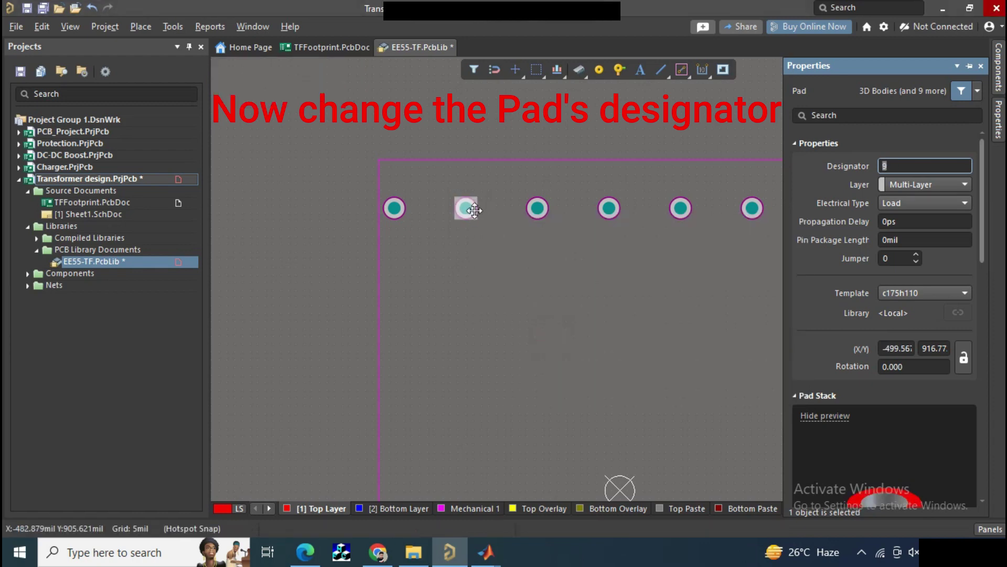
Set the designator of the third pad in the upper row to 10.
left_click(543, 209)
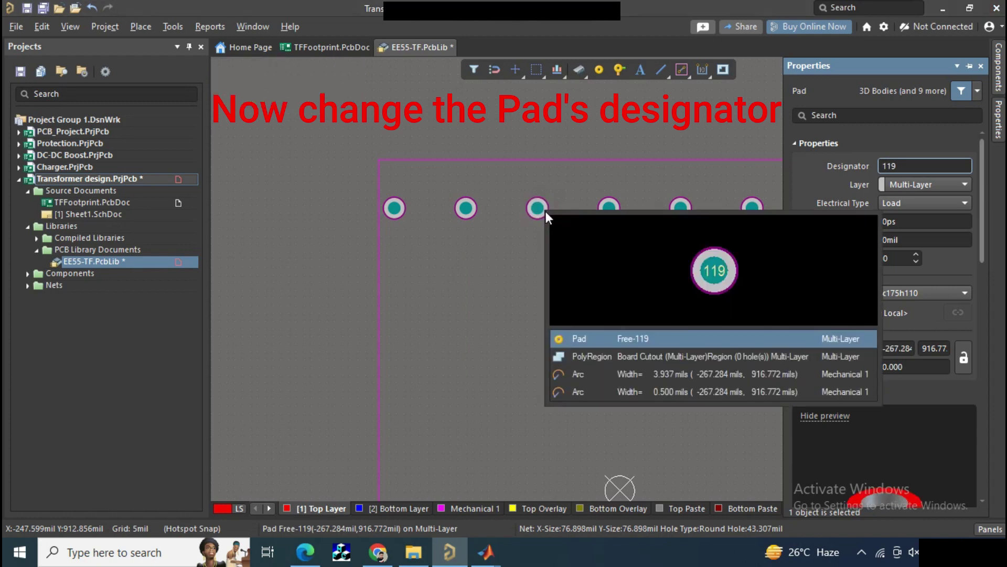
left_click(602, 339)
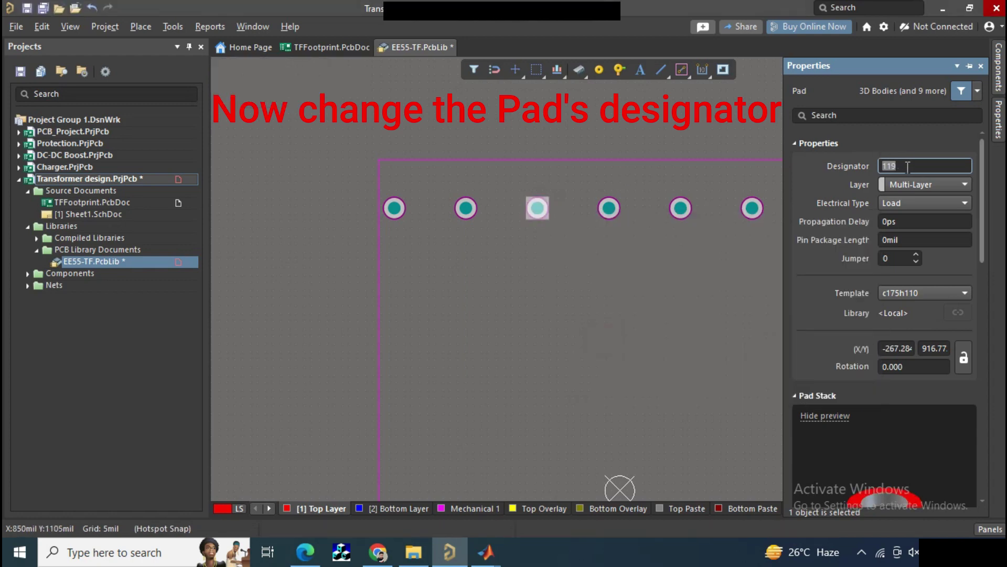
type("10")
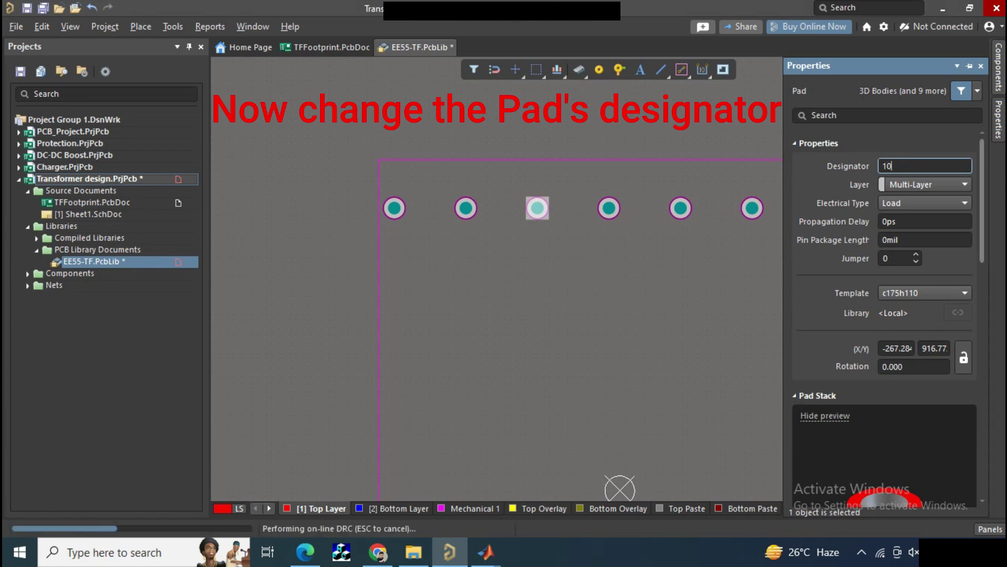
key("Return")
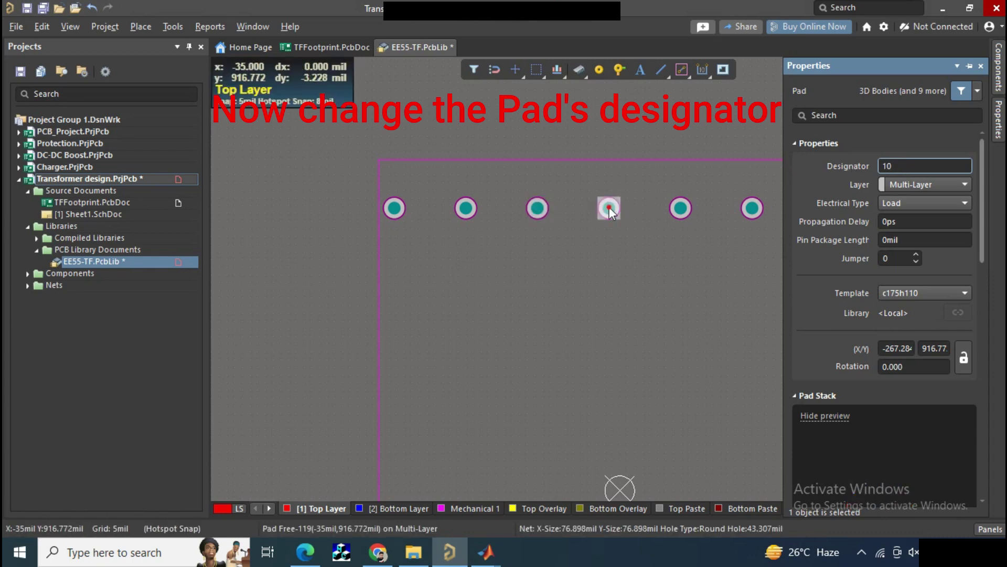
Set the designator of the fourth pad in the upper row to 11.
left_click(609, 207)
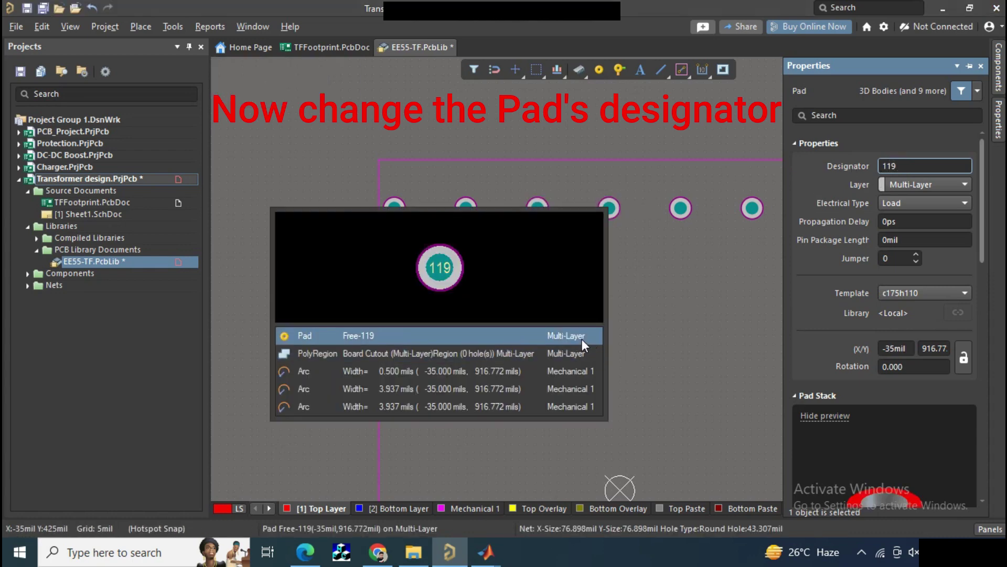
left_click(581, 337)
left_click(899, 164)
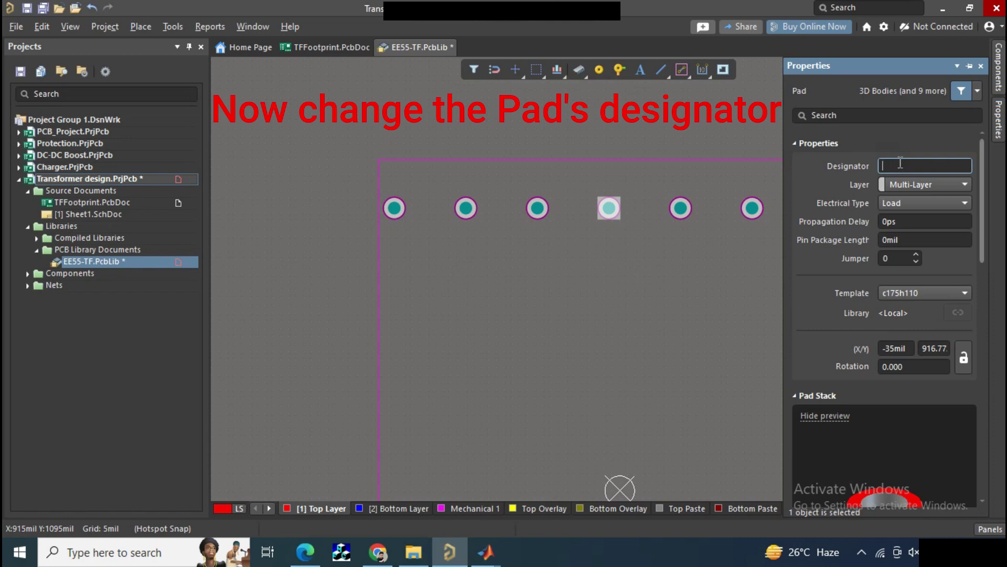
type("12")
key("Return")
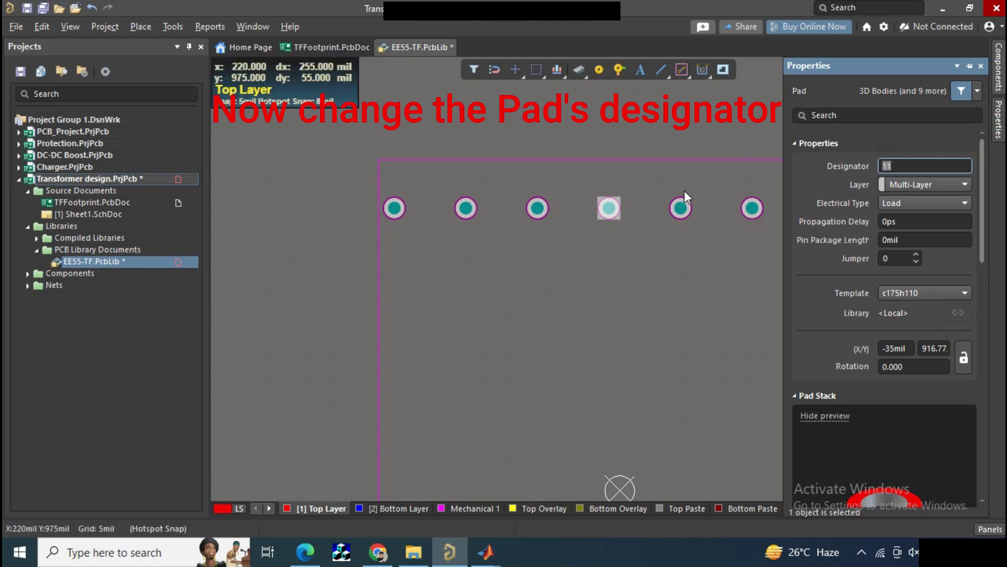
Set the designator of the fifth pad in the upper row to 12.
left_click(681, 210)
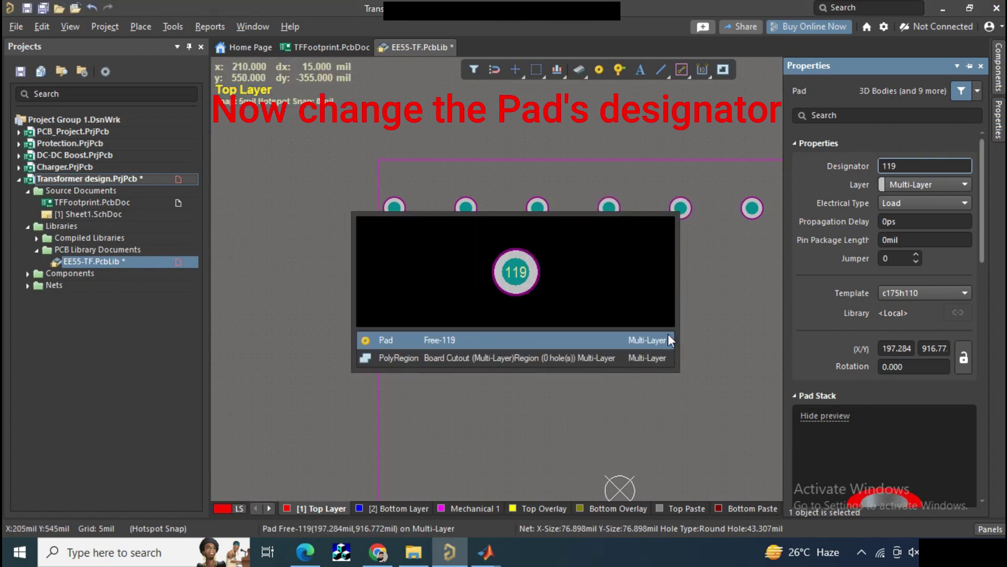
left_click(649, 340)
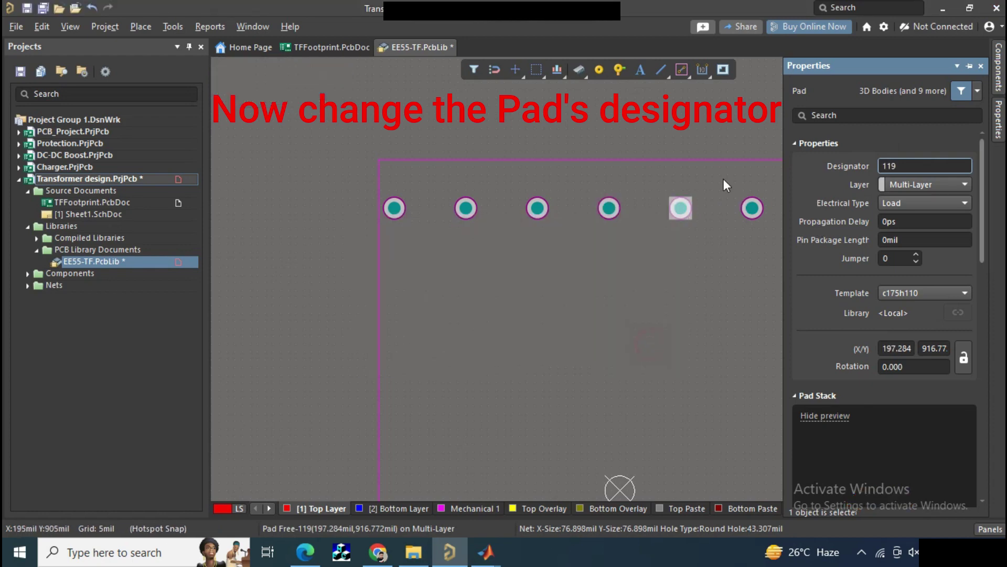
left_click(898, 165)
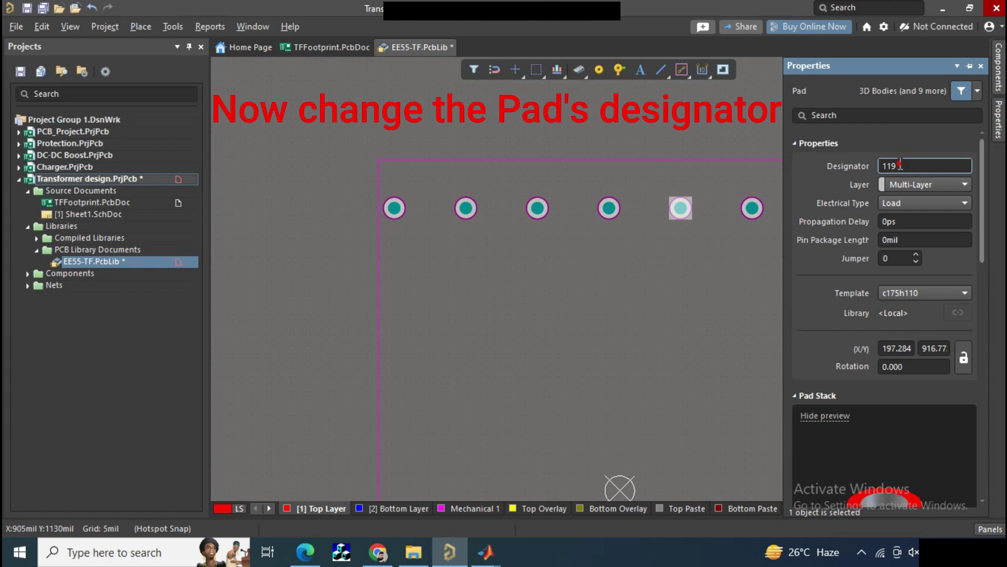
key("BackSpace")
key("BackSpace")
type("2")
key("Return")
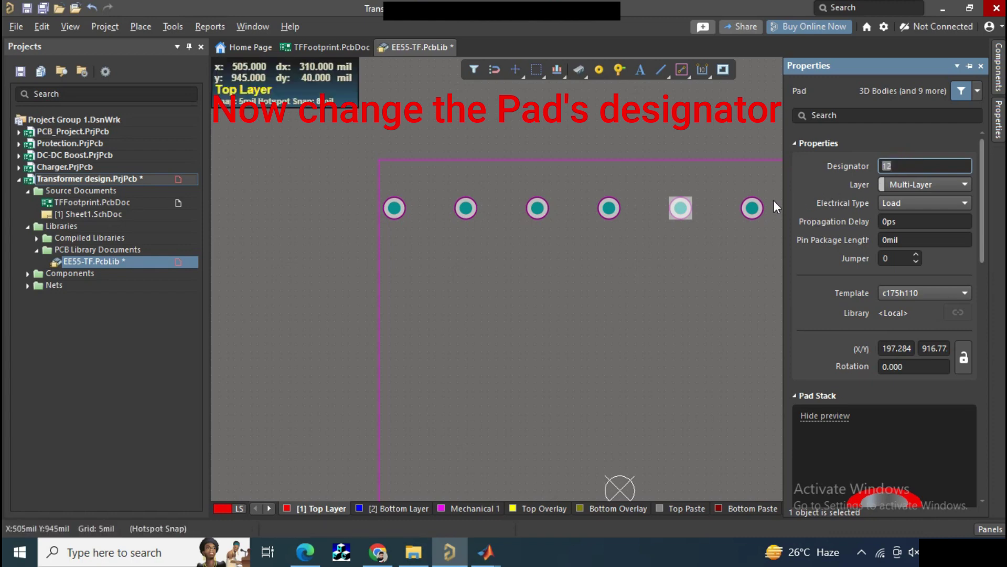
Set the designator of the sixth pad in the upper row to 13.
left_click(757, 205)
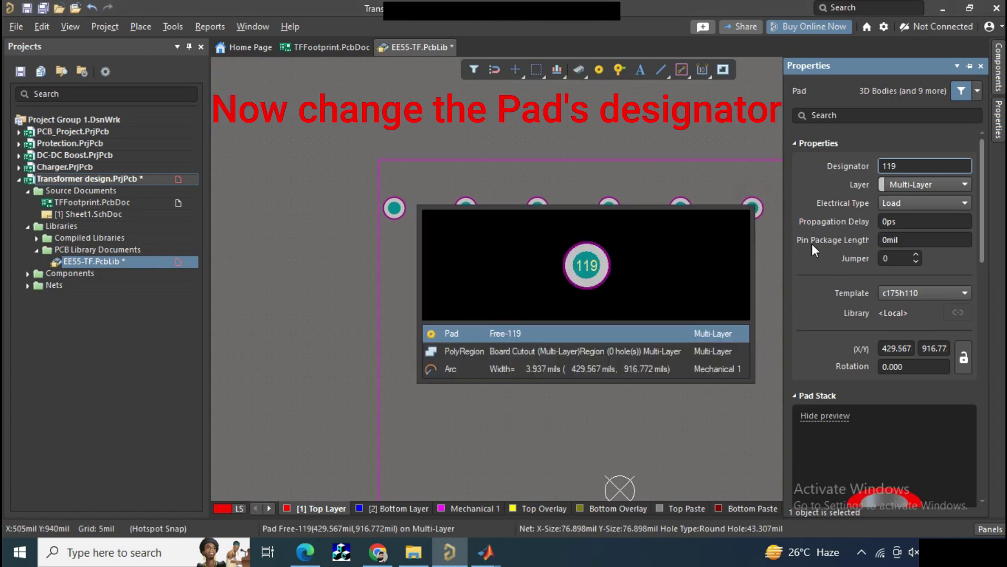
left_click(727, 333)
double_click(906, 164)
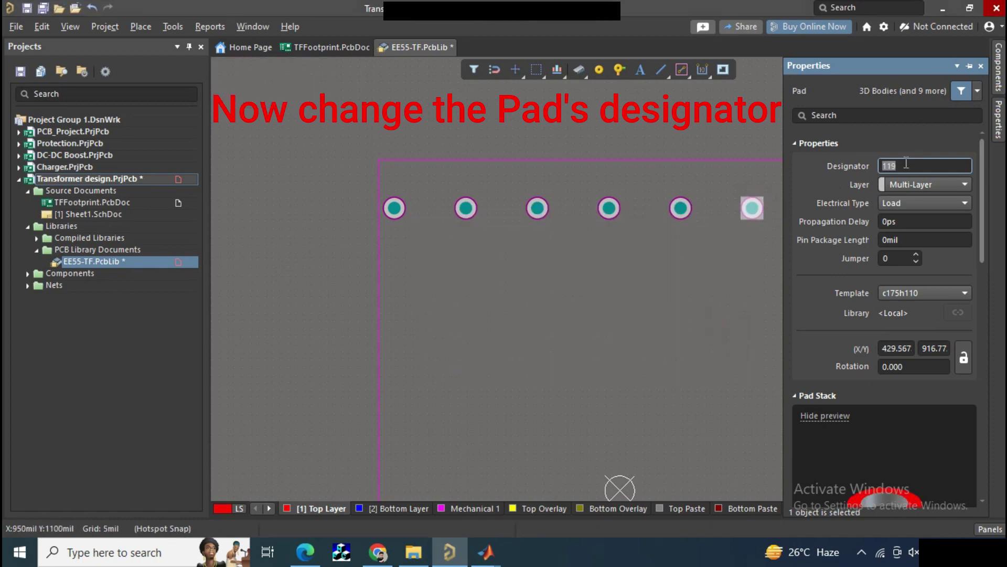
type("13")
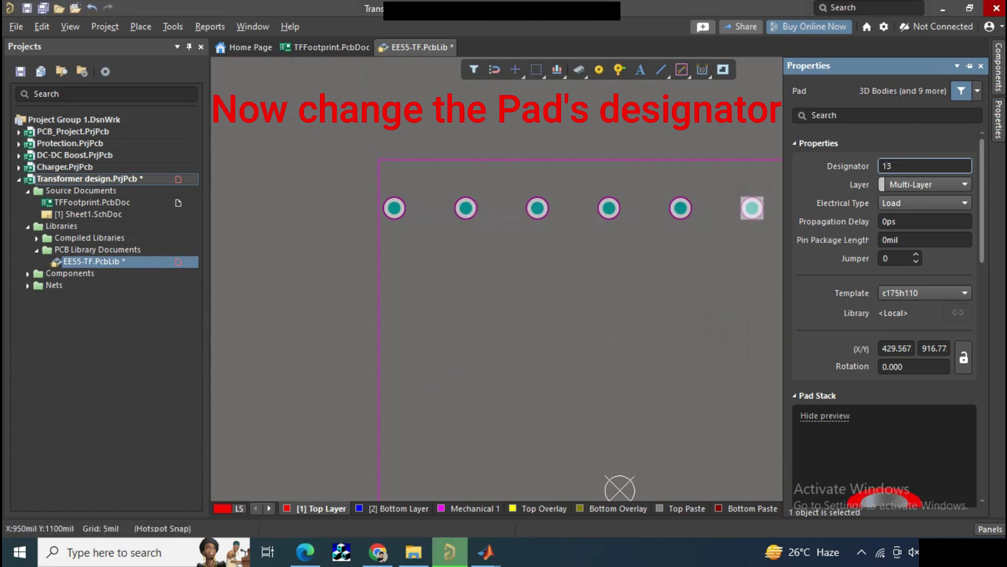
Set the designator of the seventh pad in the upper row to 14.
left_click(712, 279)
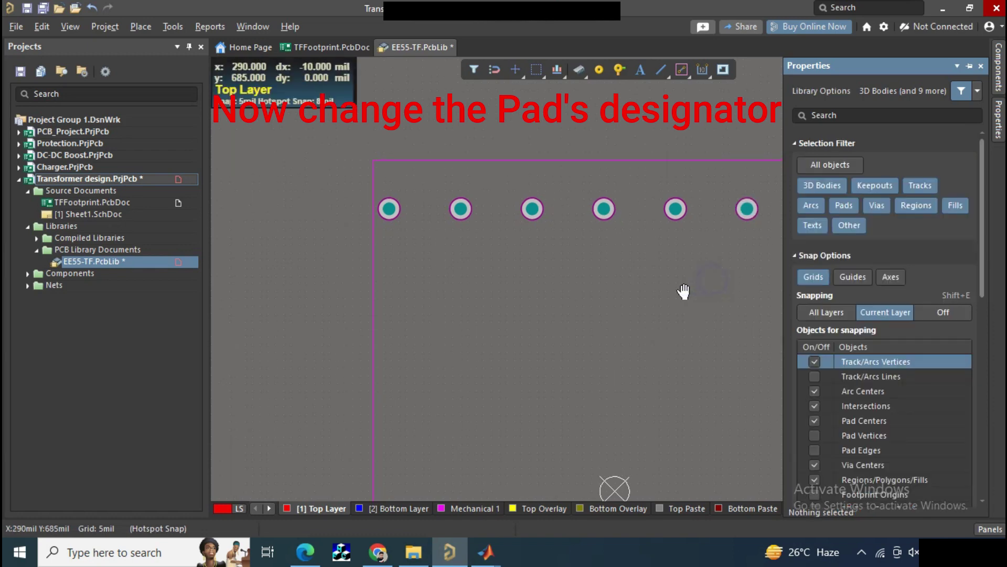
right_click_drag(682, 293, 569, 286)
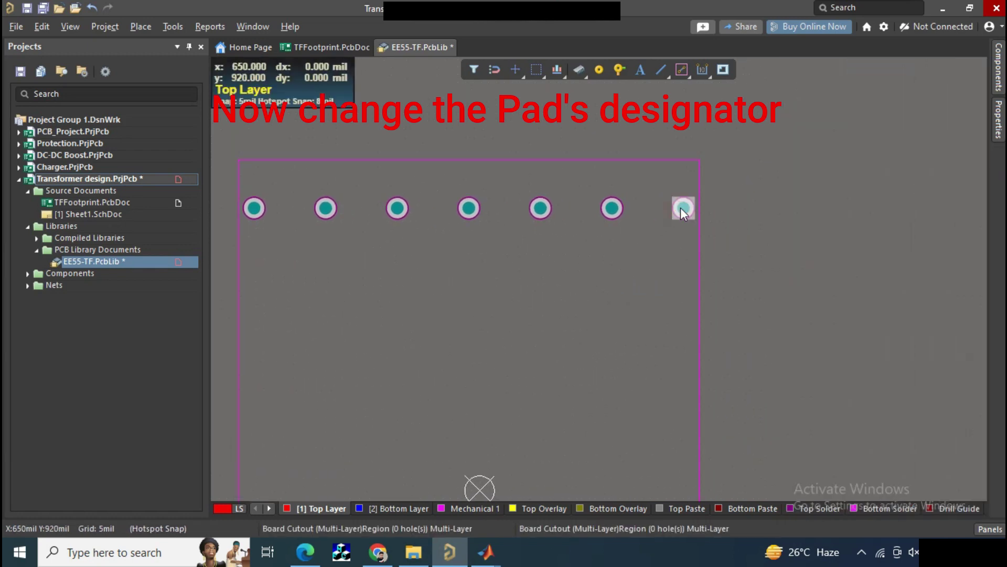
left_click(681, 207)
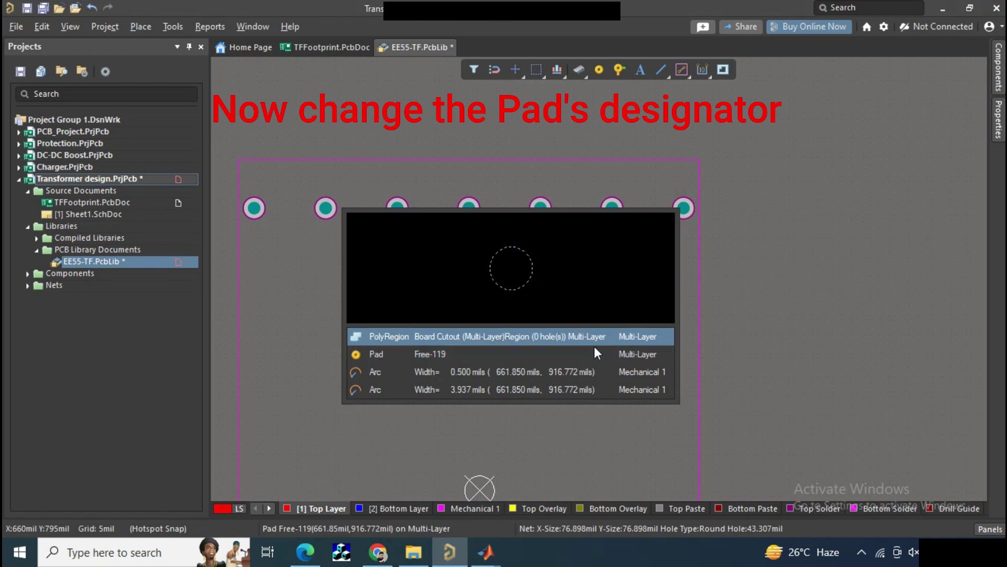
left_click(594, 354)
double_click(681, 207)
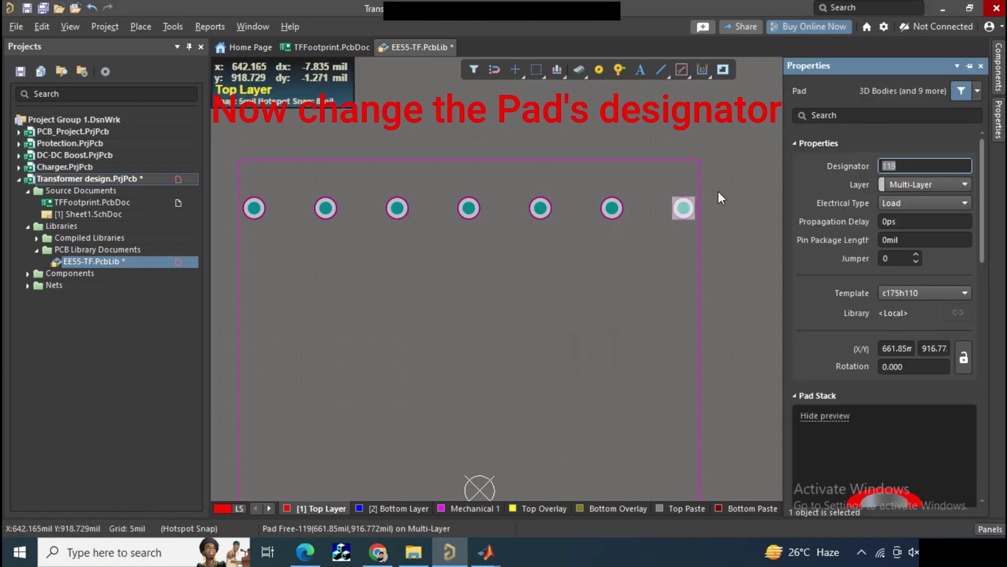
type("14")
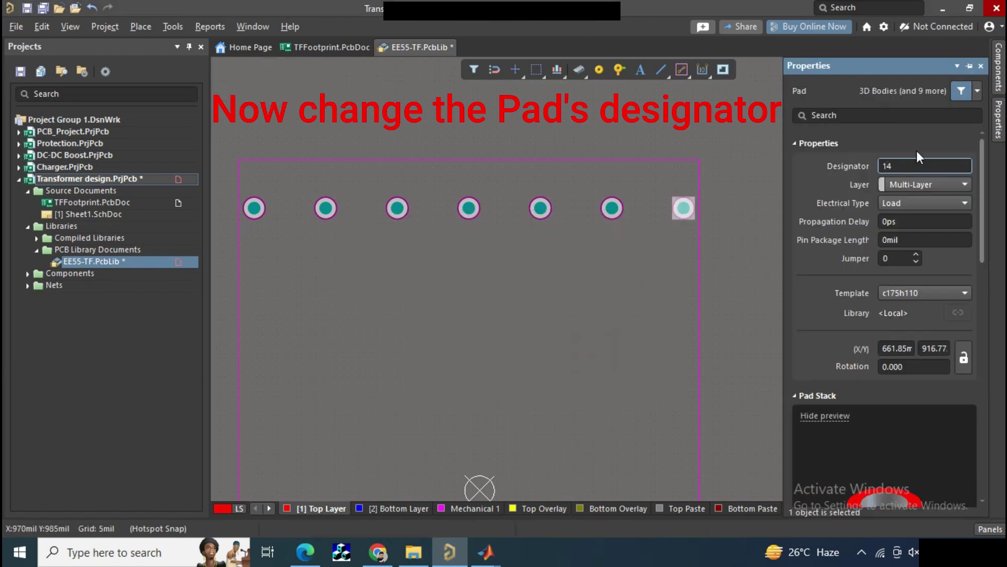
key("Return")
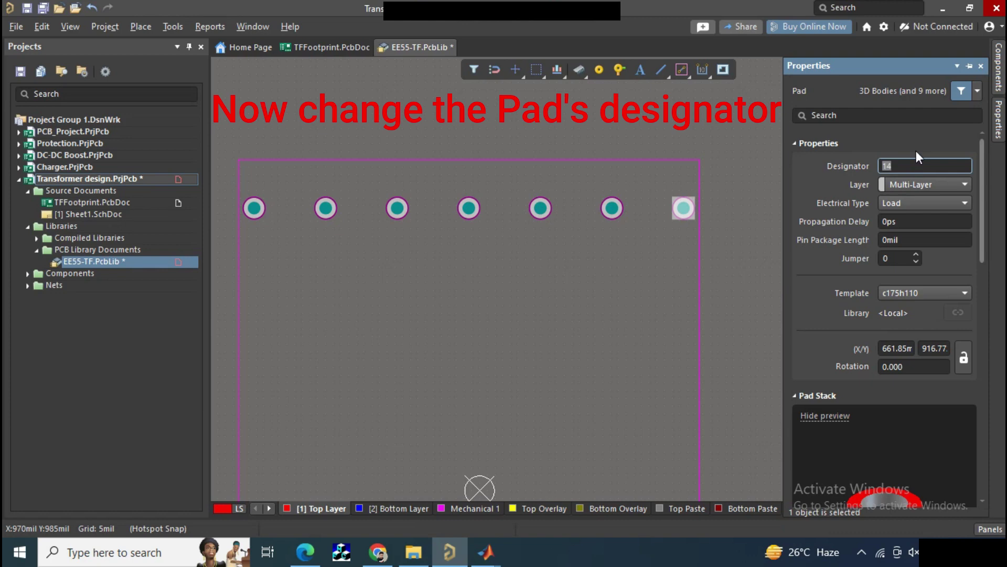
left_click(719, 197)
Examine the footprint's outline and both pad rows to check the upper row's designators.
scroll(719, 197, "down", 2, "ctrl")
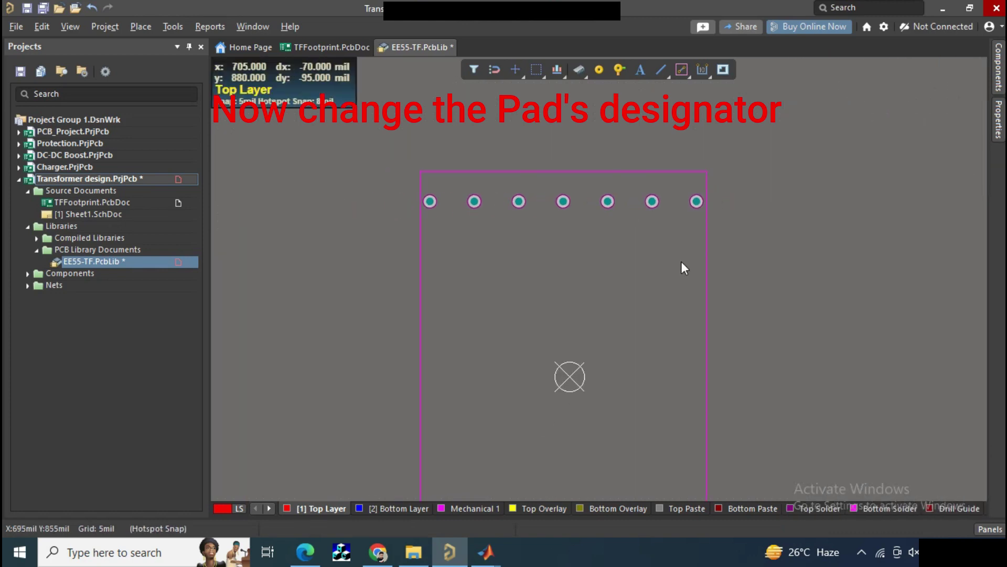
scroll(663, 236, "down", 1, "ctrl")
mouse_move(663, 236)
right_mouse_down()
mouse_move(649, 153)
mouse_move(647, 247)
right_mouse_up()
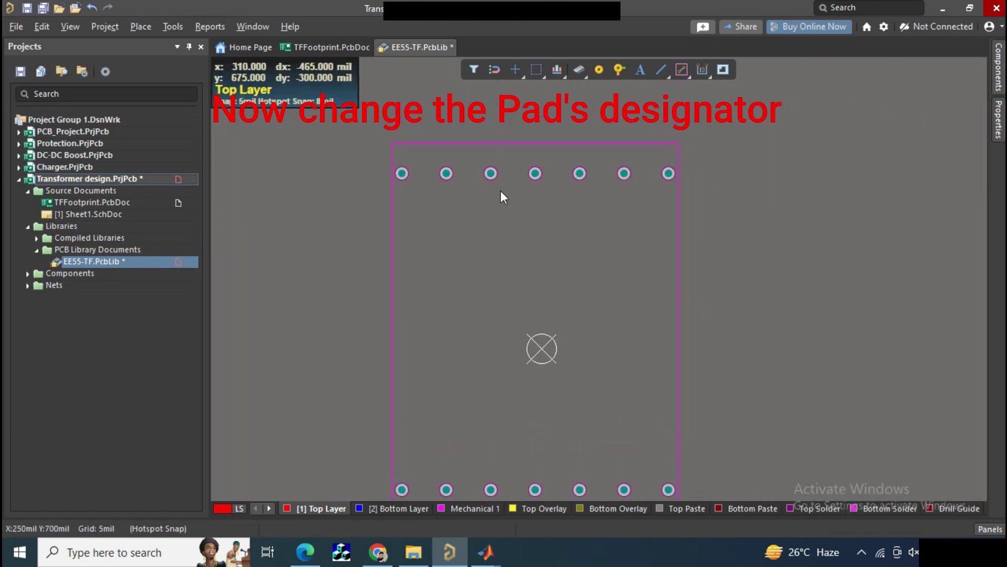
scroll(483, 188, "up", 1, "ctrl")
scroll(483, 190, "up", 1, "ctrl")
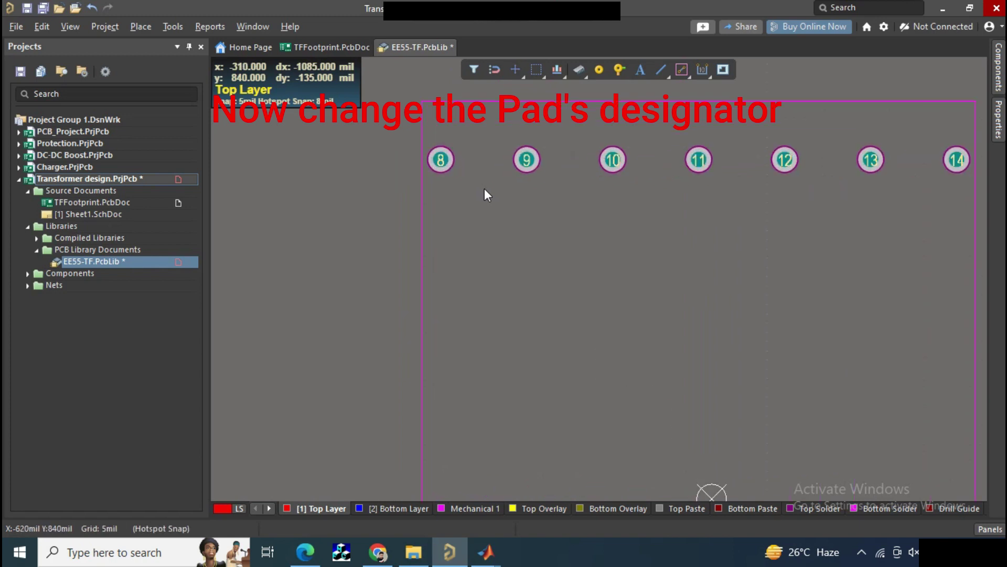
right_click_drag(566, 187, 471, 286)
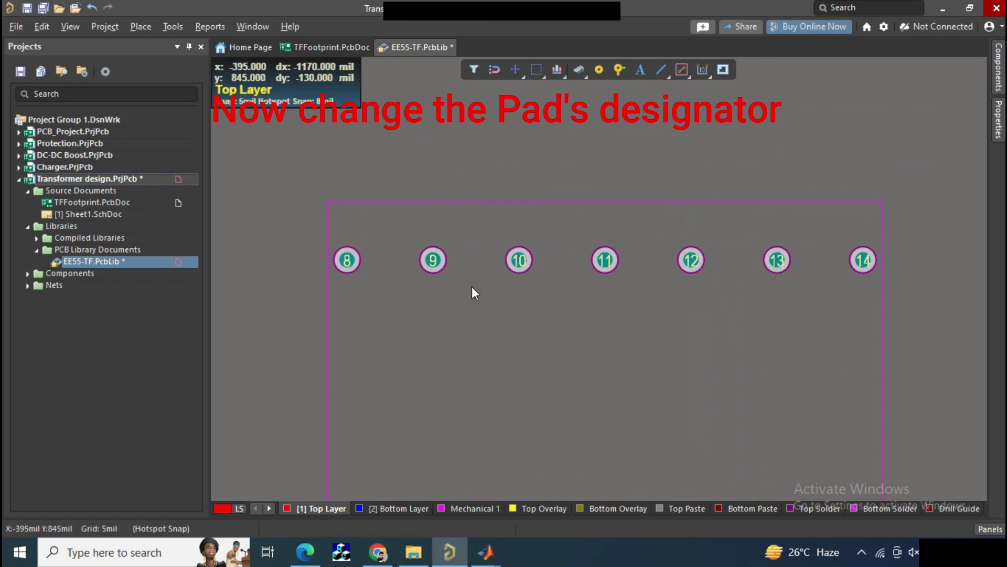
scroll(508, 188, "down", 3)
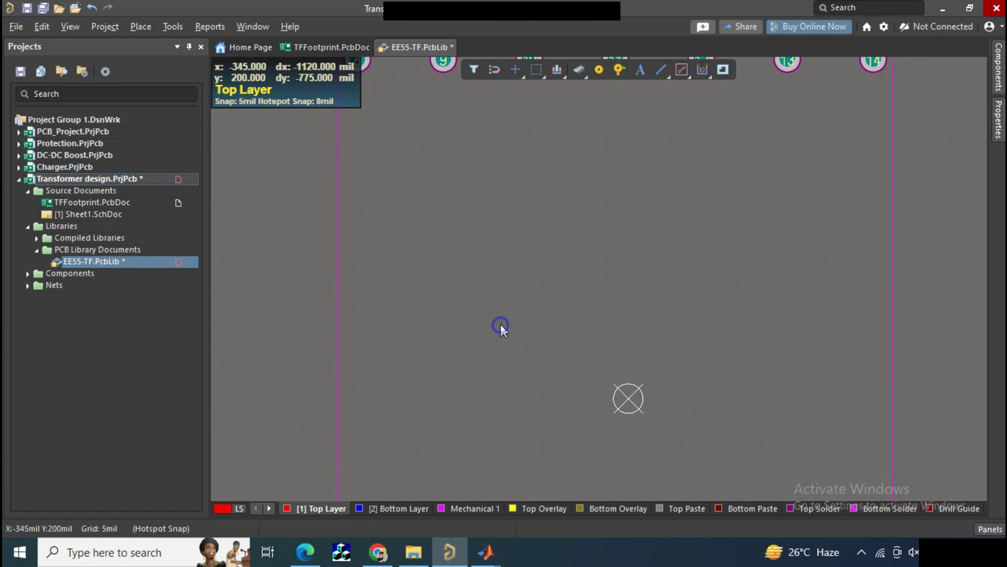
right_click_drag(500, 323, 486, 126)
mouse_move(478, 337)
right_mouse_down()
mouse_move(463, 272)
mouse_move(460, 306)
right_mouse_up()
scroll(458, 306, "up", 3)
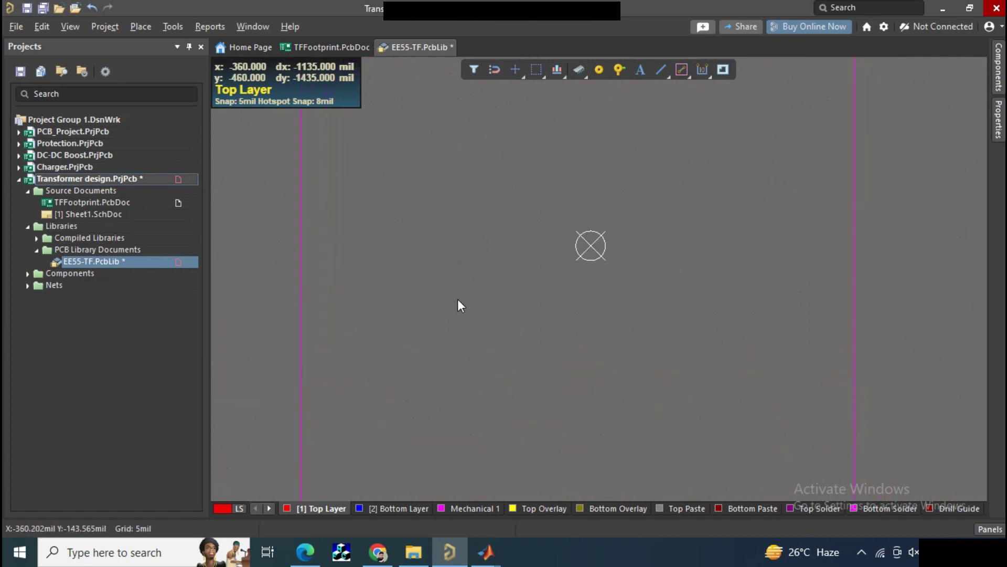
scroll(458, 303, "down", 3, "ctrl")
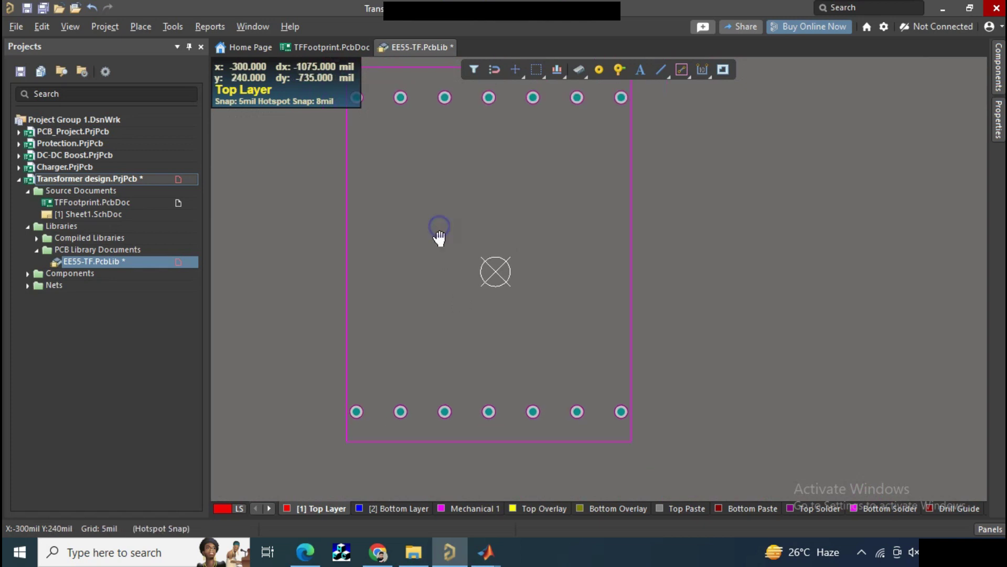
right_click_drag(438, 236, 490, 307)
scroll(479, 186, "left", 2)
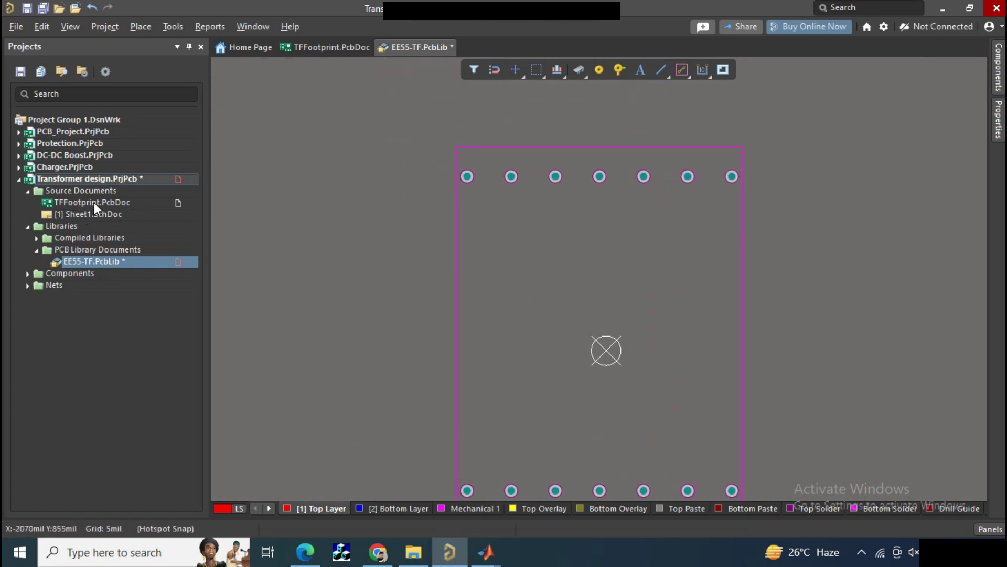
Open the schematic Sheet1.SchDoc of the Transformer design project.
right_click(109, 178)
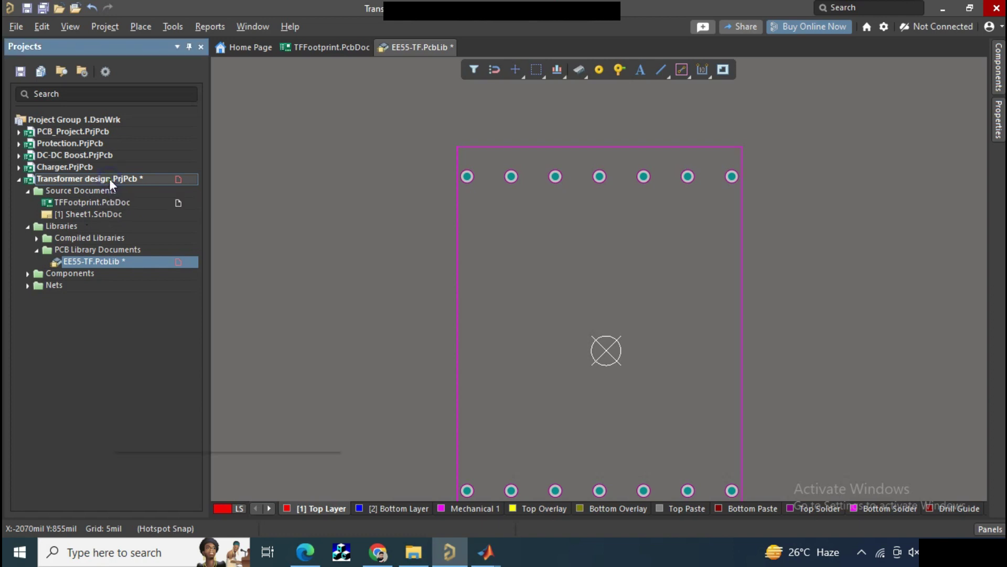
mouse_move(236, 210)
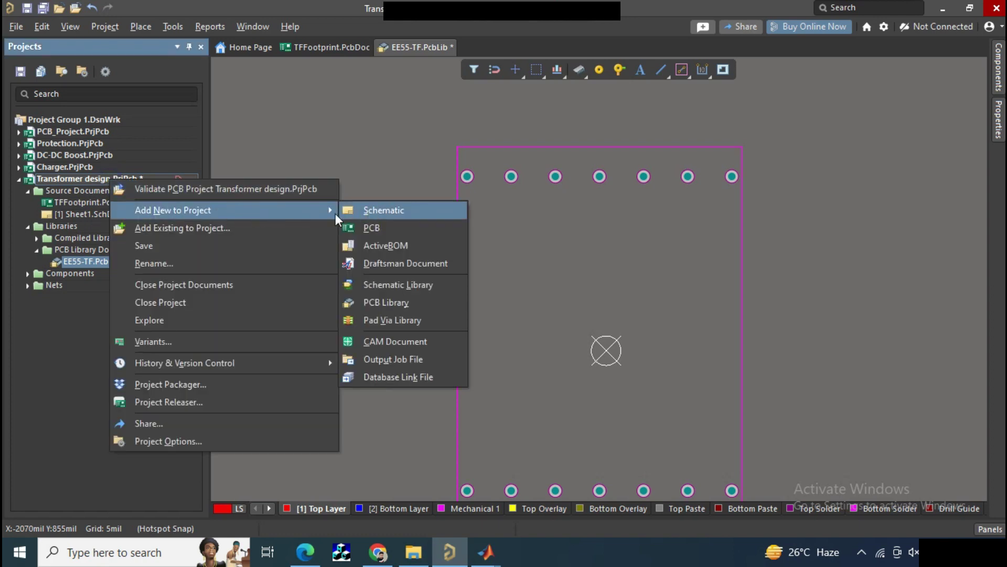
left_click(78, 213)
double_click(79, 214)
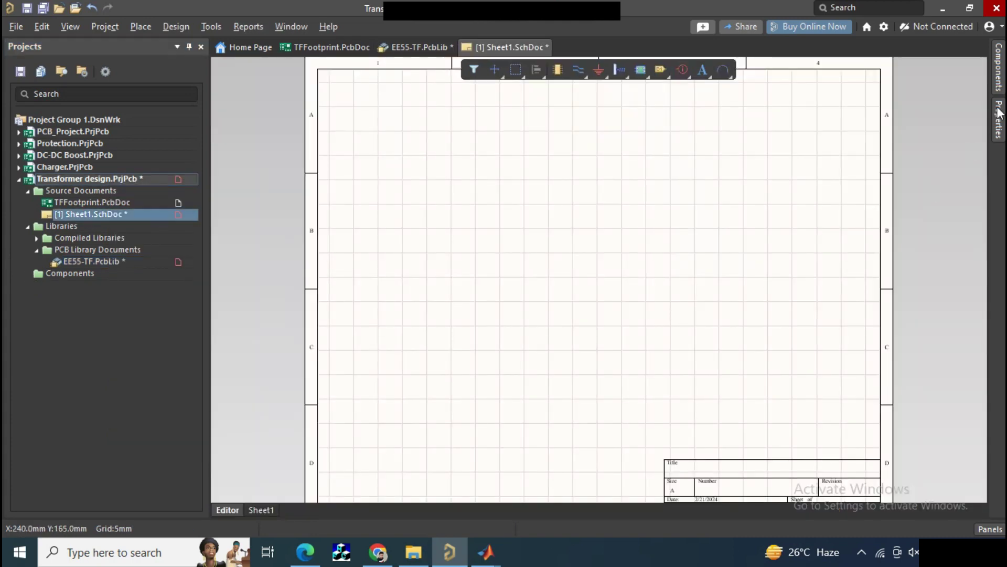
Place one Trans Ideal transformer from Miscellaneous Devices.IntLib on the schematic sheet and end the placement.
left_click(998, 84)
scroll(842, 215, "up", 20)
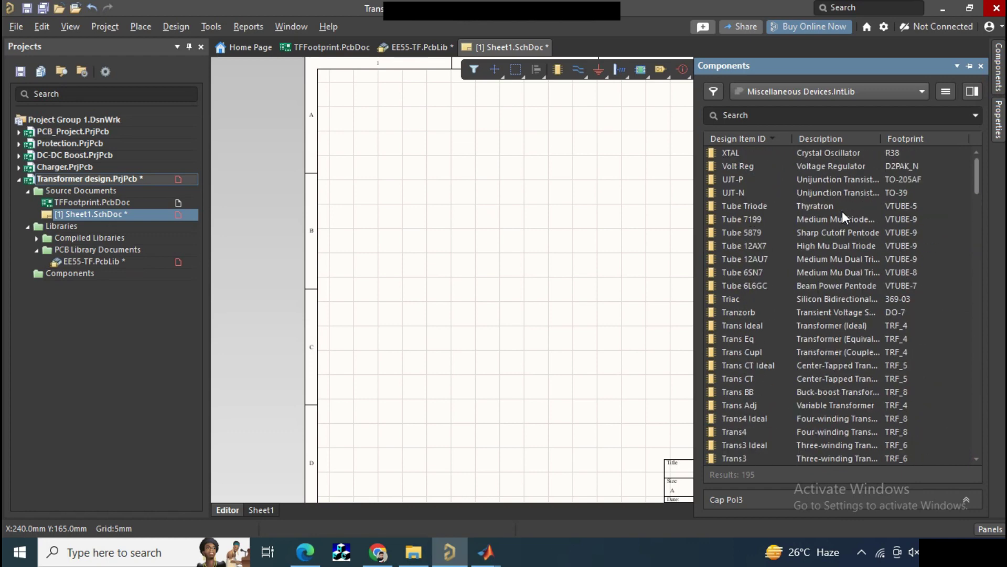
scroll(843, 215, "down", 3)
scroll(843, 215, "up", 3)
left_click(748, 326)
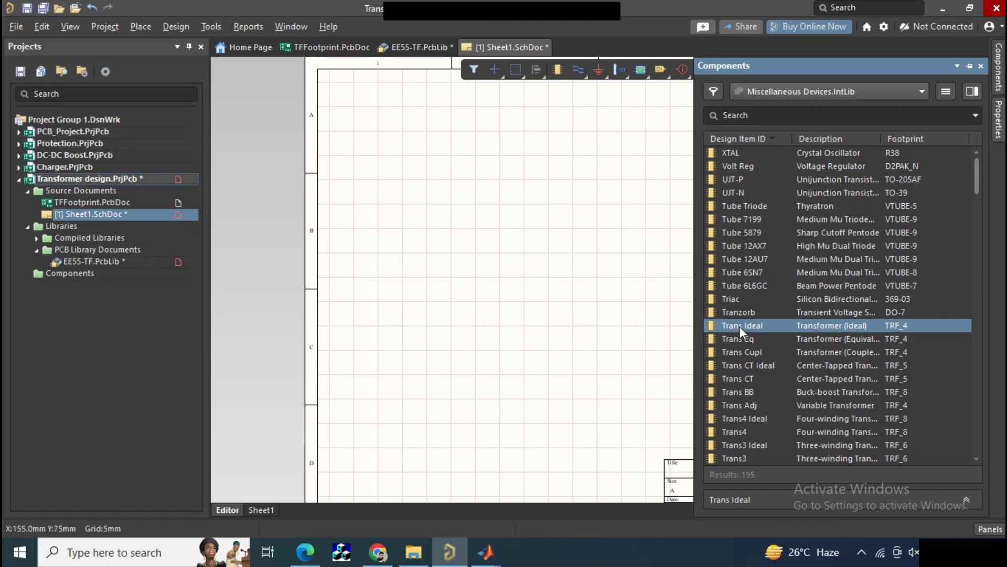
left_click_drag(740, 327, 524, 243)
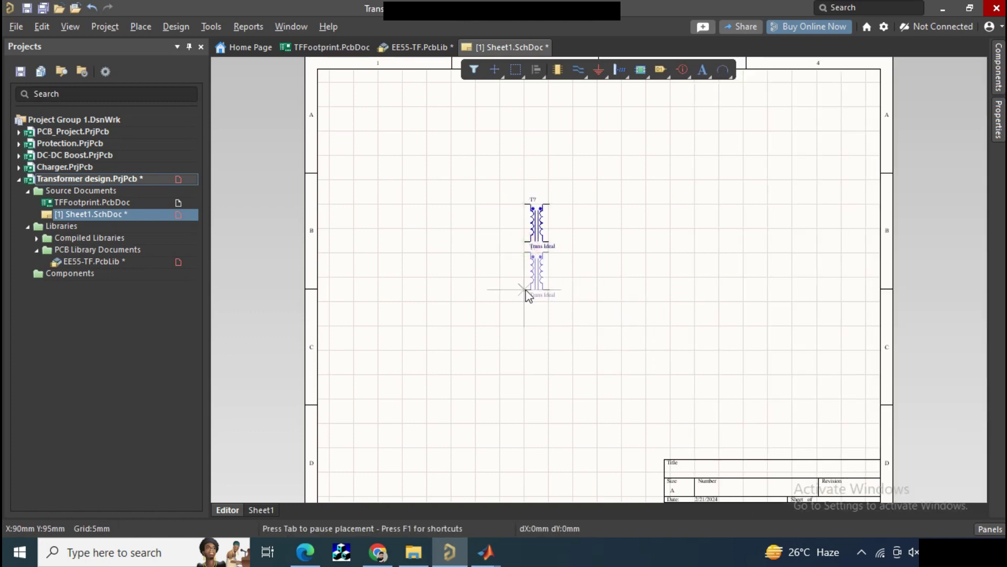
scroll(562, 289, "up", 3, "ctrl")
key("Escape")
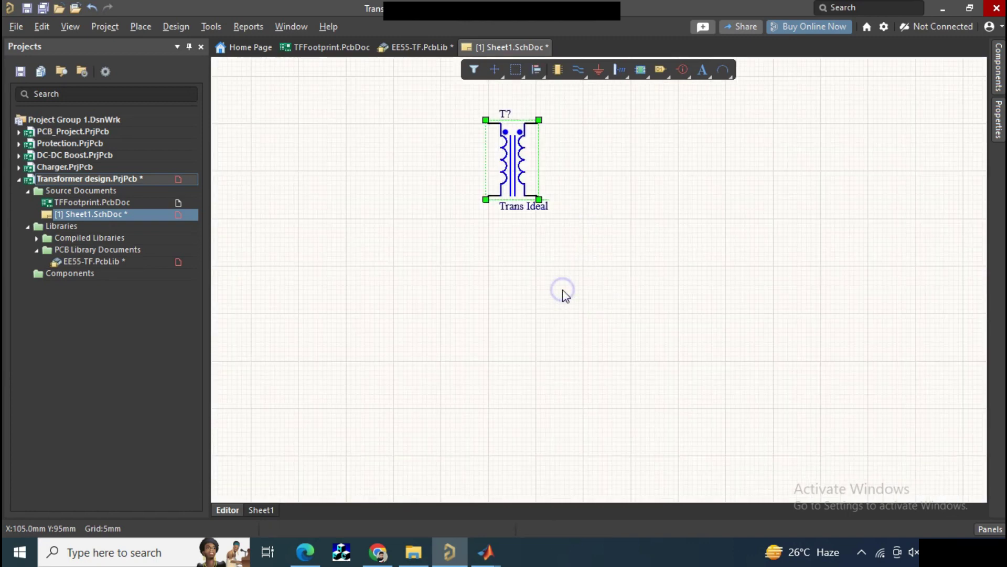
scroll(562, 290, "up", 2)
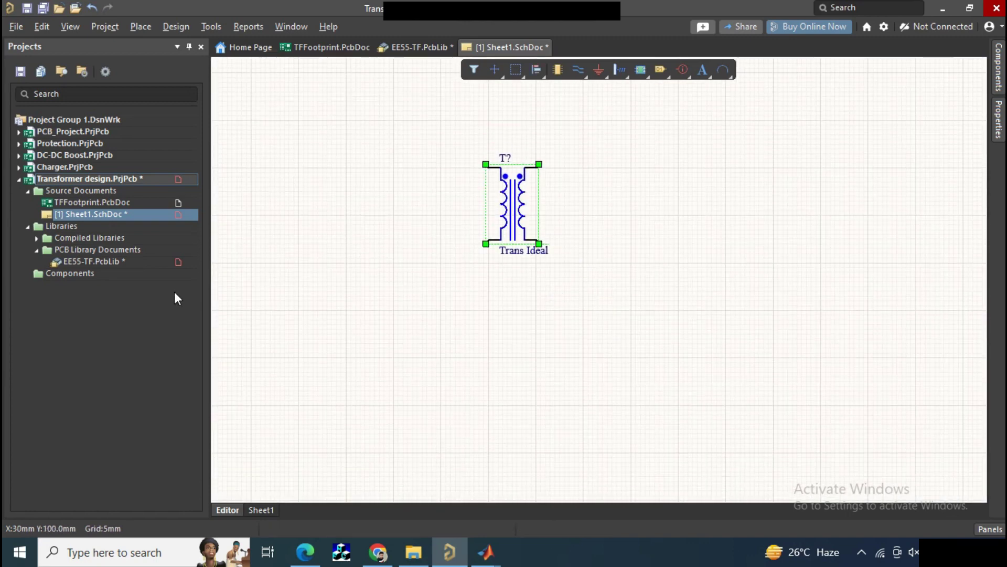
Return to the EE55-TF.PcbLib footprint library and save it.
double_click(129, 262)
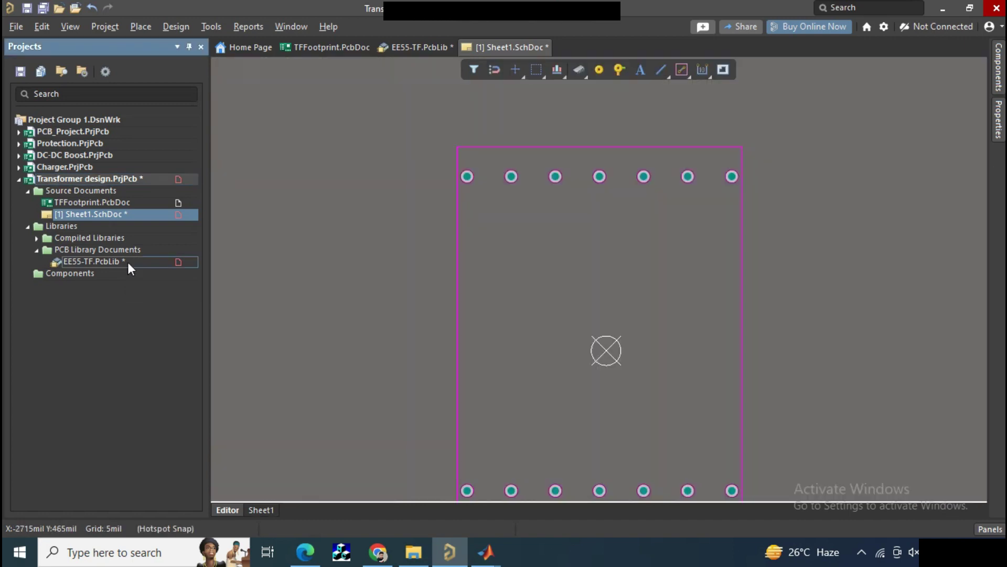
right_click(403, 47)
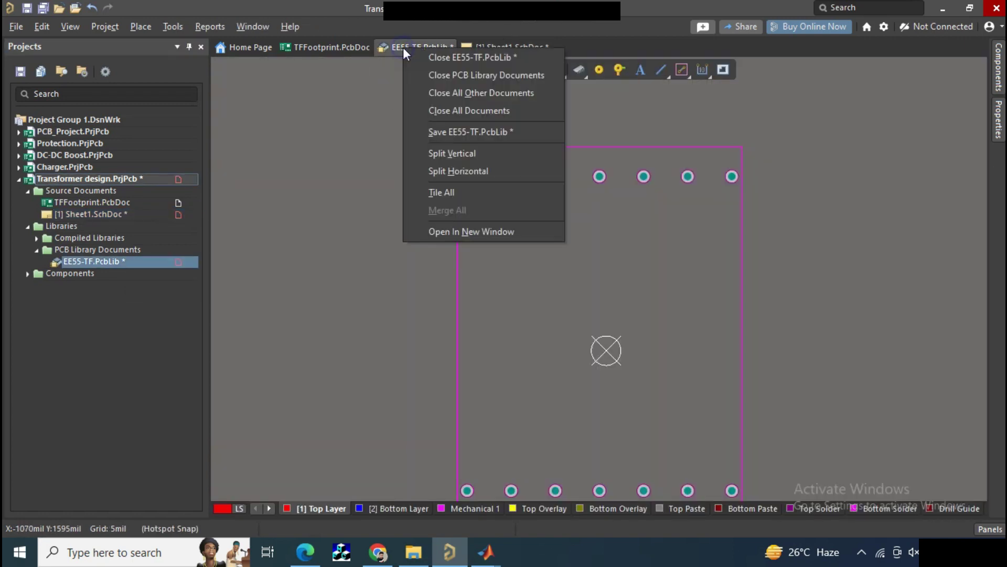
left_click(450, 132)
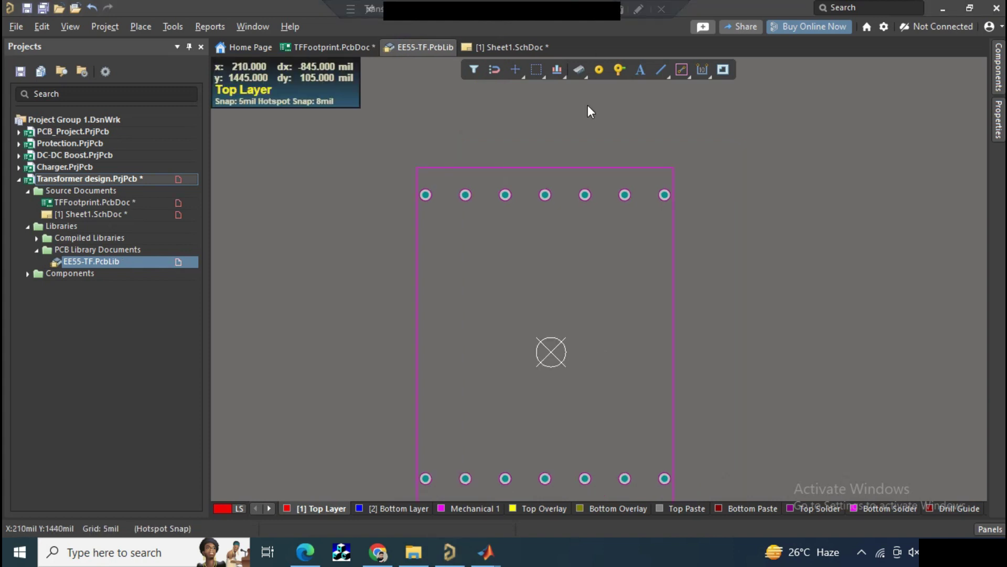
Draw a rectangle about 1500 by 1970 mil on the Top Overlay layer, tracing the magenta outline around both pad rows.
left_click(546, 507)
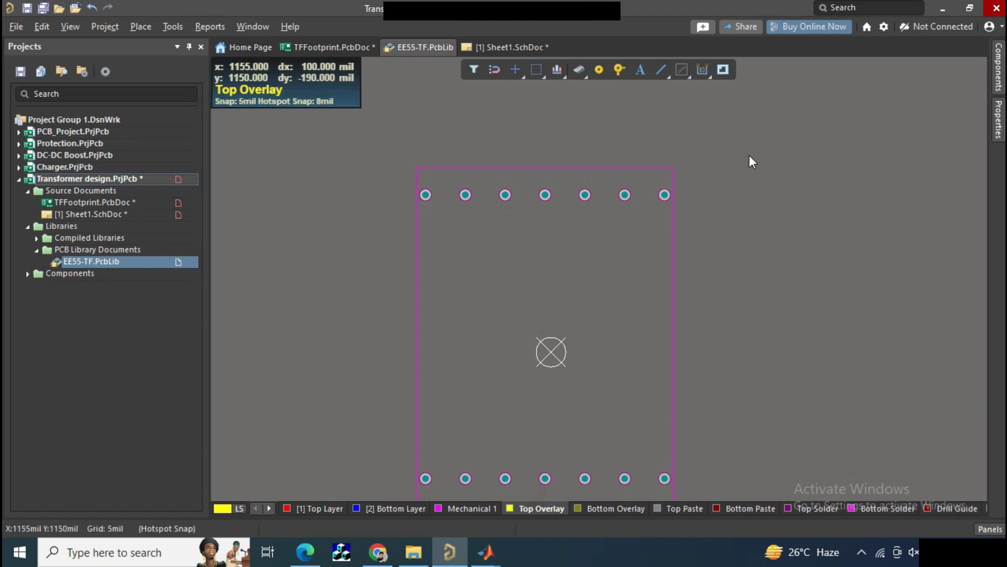
left_click(729, 70)
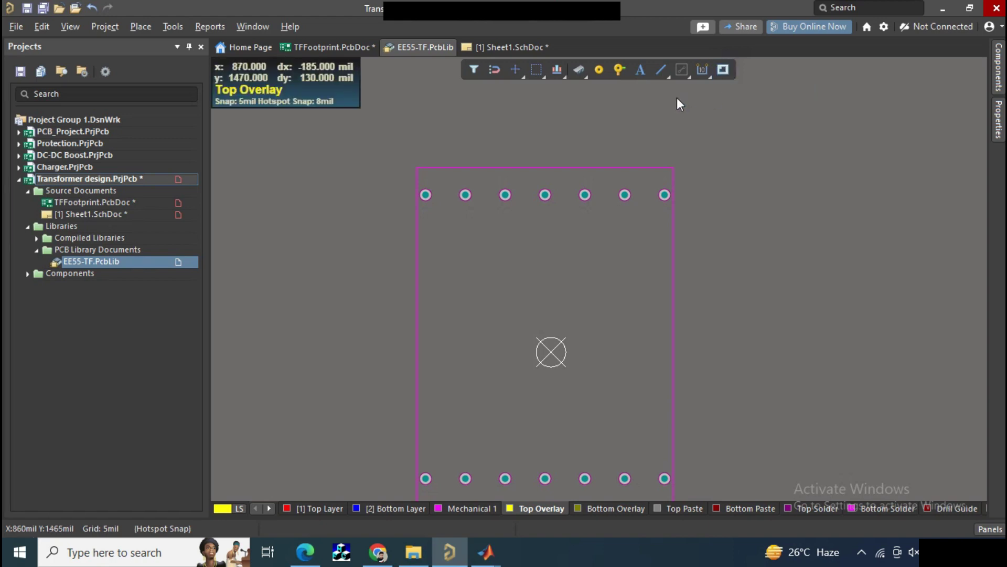
left_click(660, 70)
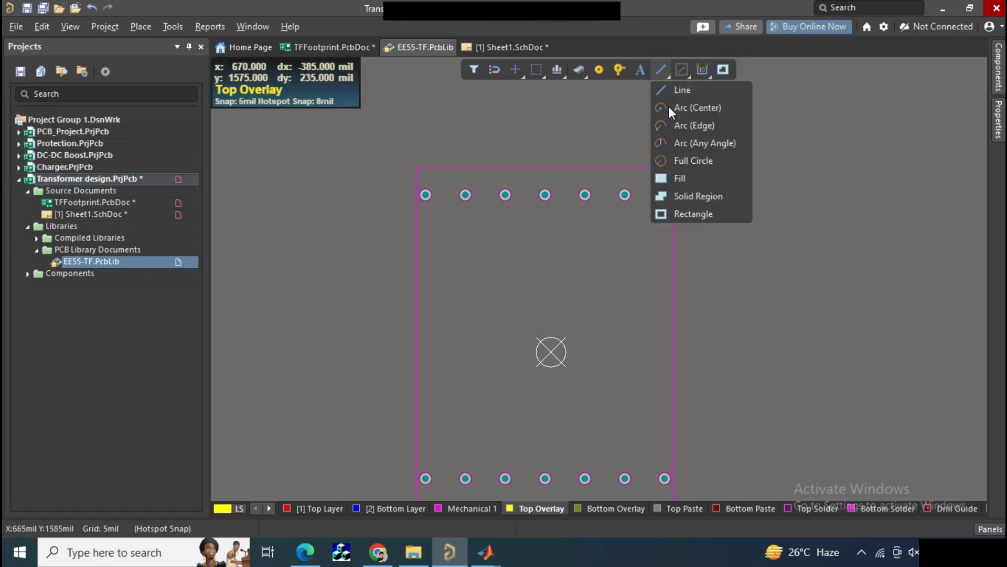
left_click(678, 214)
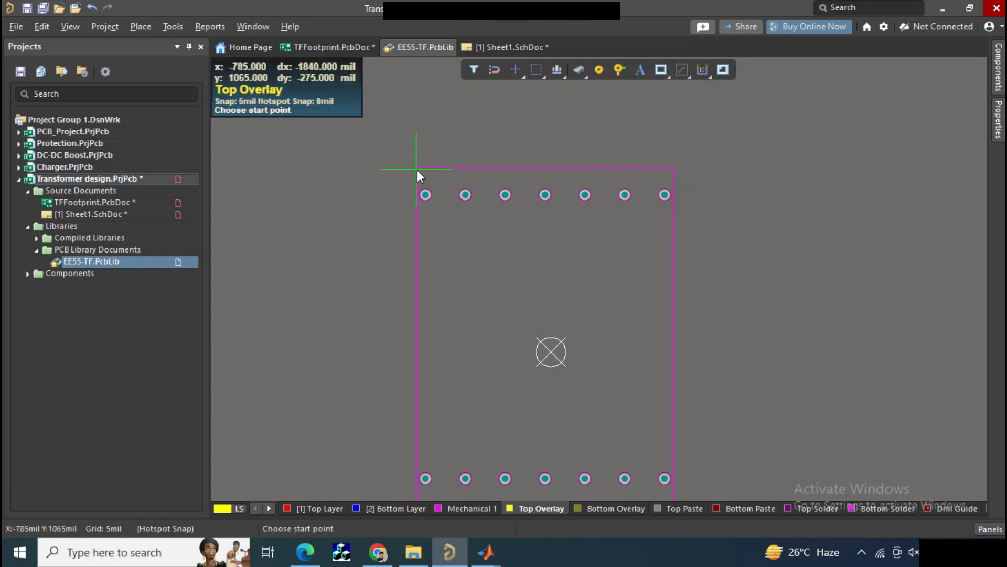
scroll(417, 170, "up", 2, "ctrl")
scroll(435, 175, "up", 2, "ctrl")
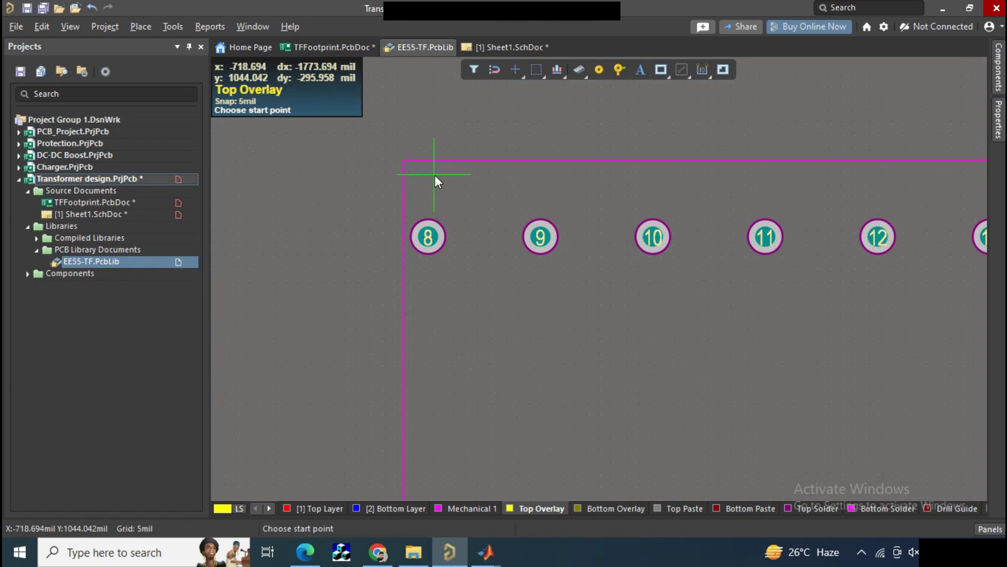
left_click(404, 160)
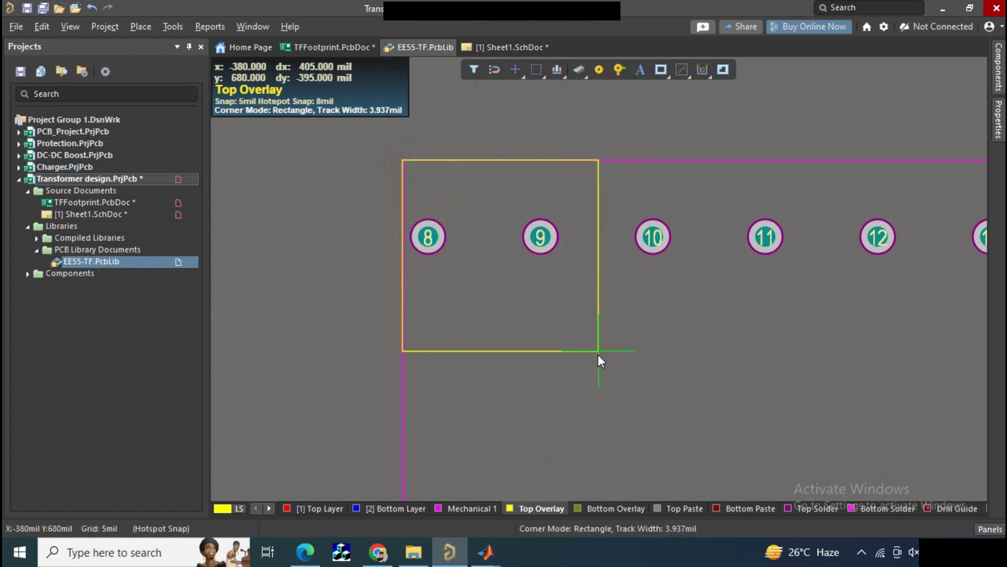
scroll(596, 374, "down", 1, "ctrl")
scroll(597, 374, "down", 1, "ctrl")
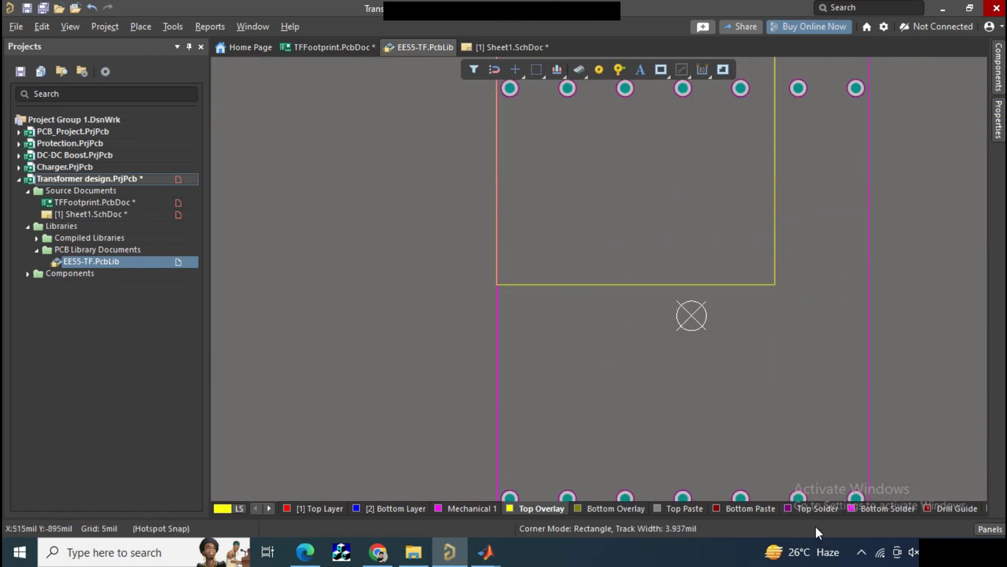
scroll(873, 433, "up", 1, "ctrl")
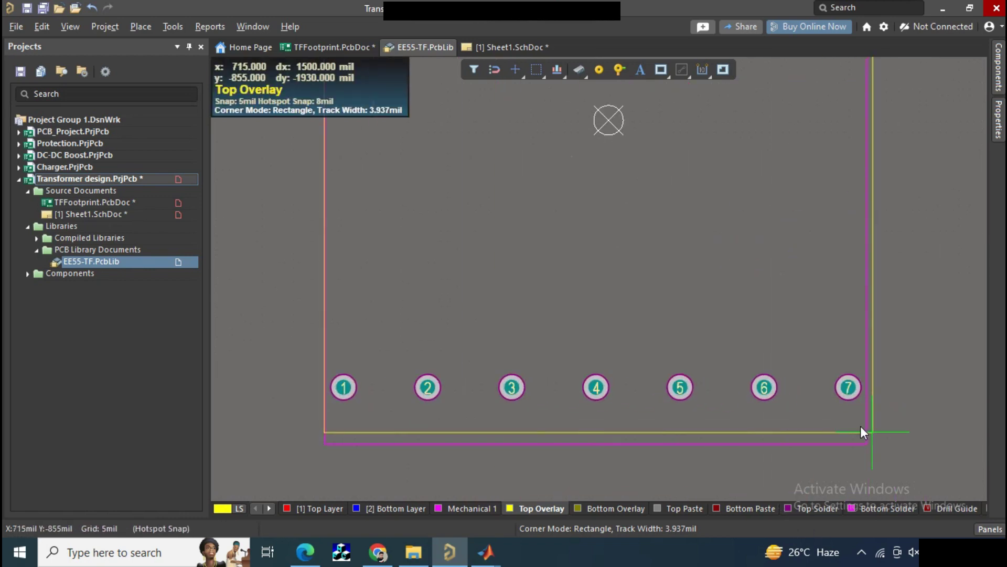
scroll(861, 426, "up", 1, "ctrl")
scroll(860, 427, "up", 1, "ctrl")
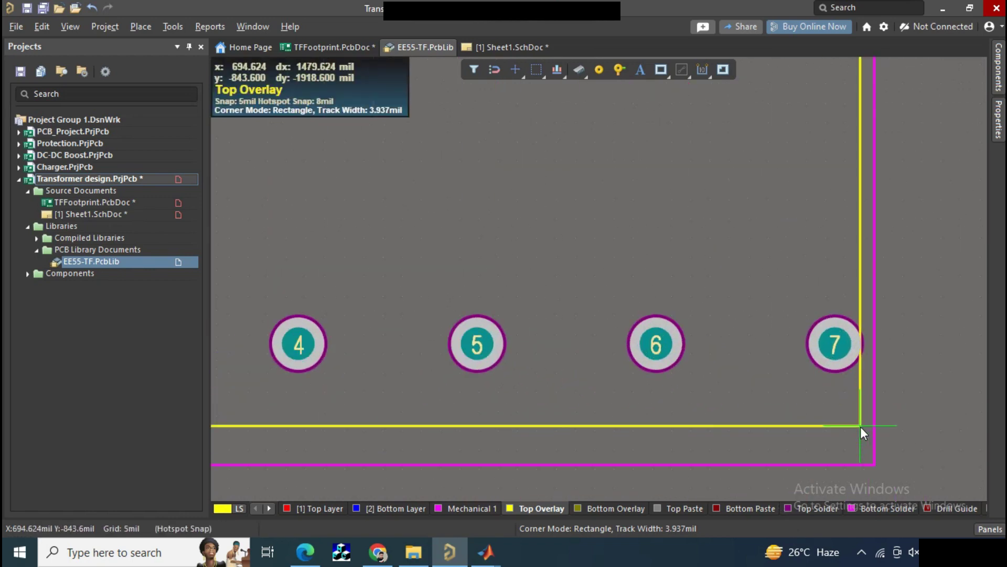
left_click(874, 466)
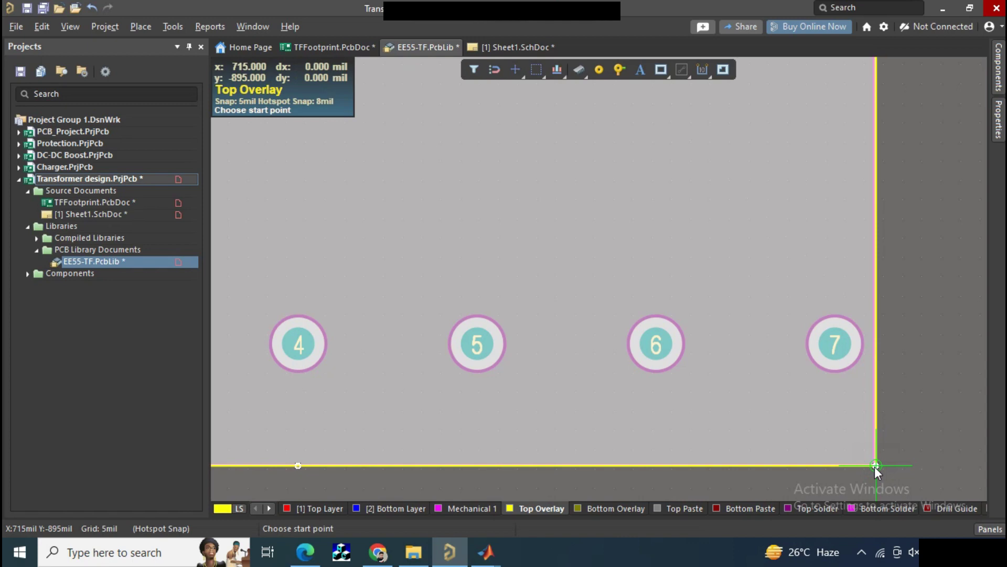
Finish the Top Overlay rectangle placement and bring the whole EE55-TF footprint outline with both pad rows into view.
right_click(877, 467)
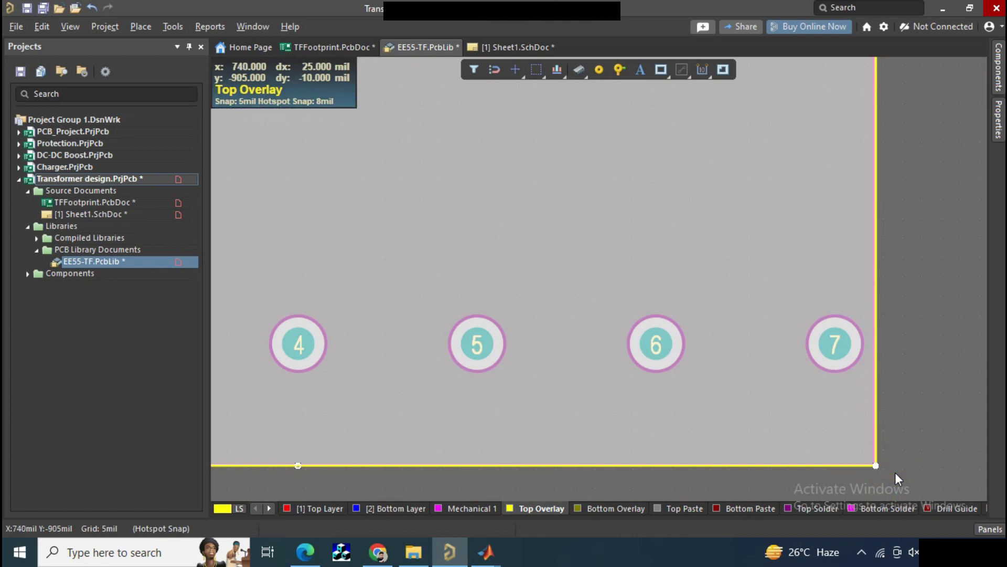
scroll(787, 302, "down", 3, "ctrl")
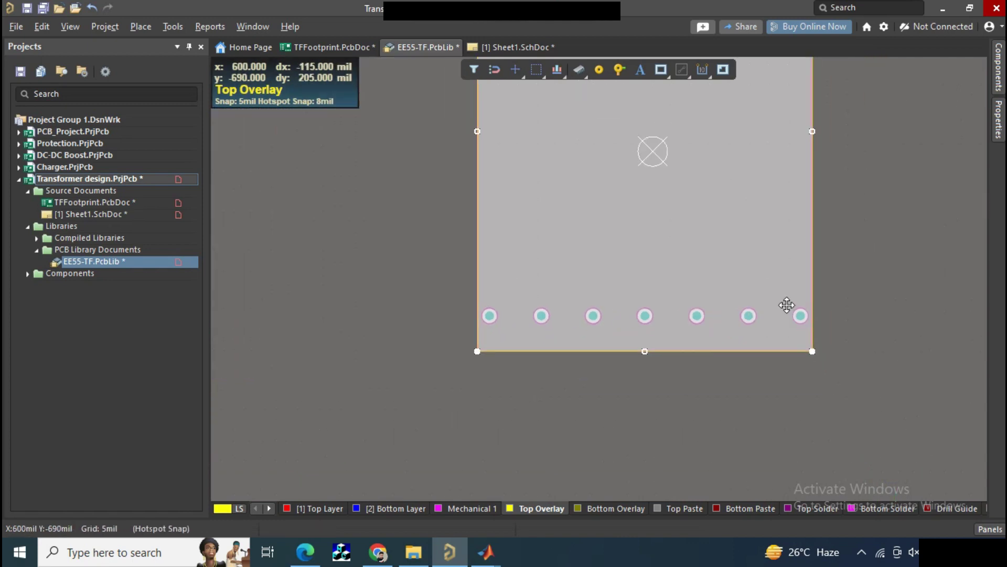
right_click_drag(862, 241, 811, 386)
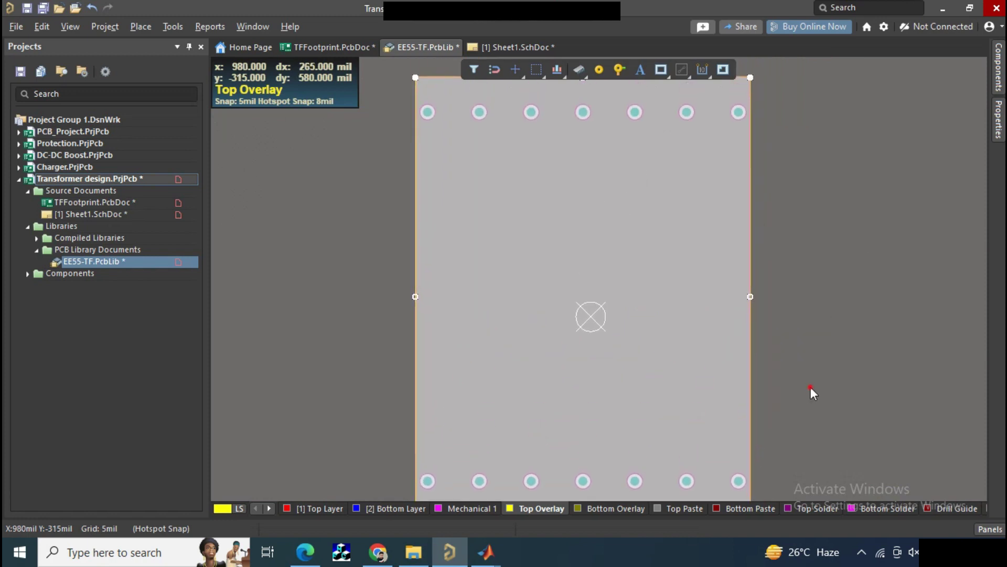
scroll(817, 329, "down", 2, "ctrl")
scroll(780, 338, "up", 1, "ctrl")
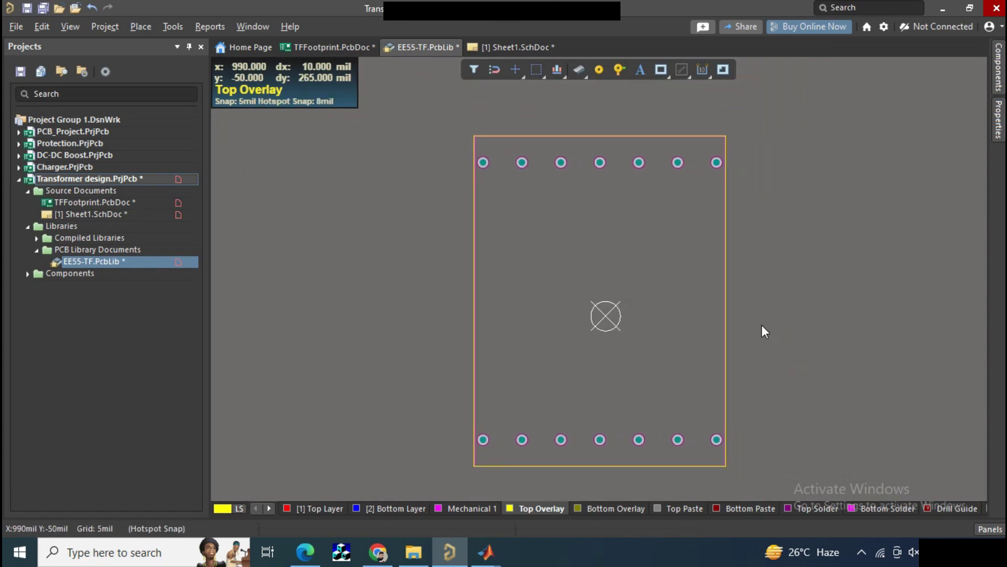
Inspect the EE55-TF footprint in 3D layout mode and return to the 2D layout.
left_click(79, 26)
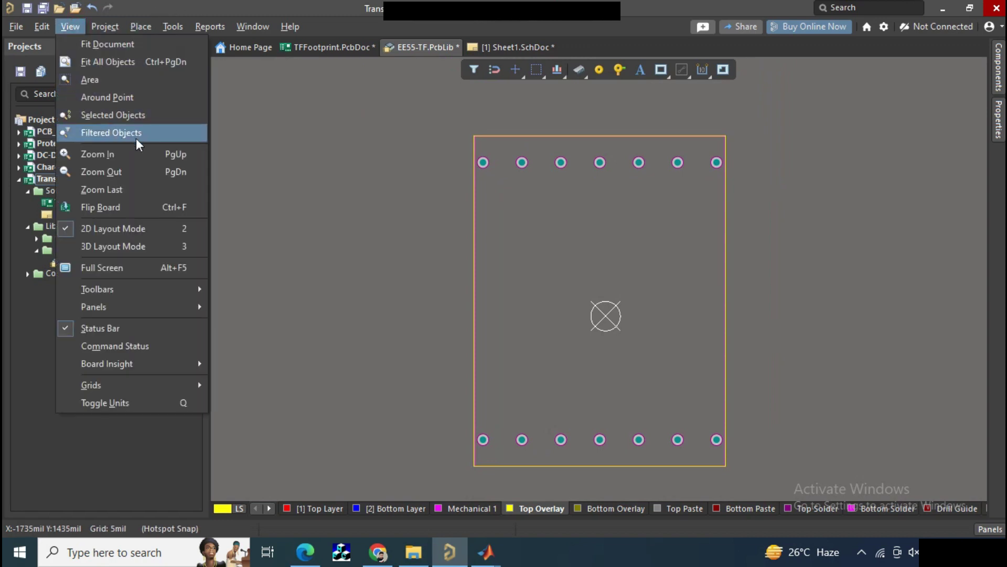
mouse_move(49, 24)
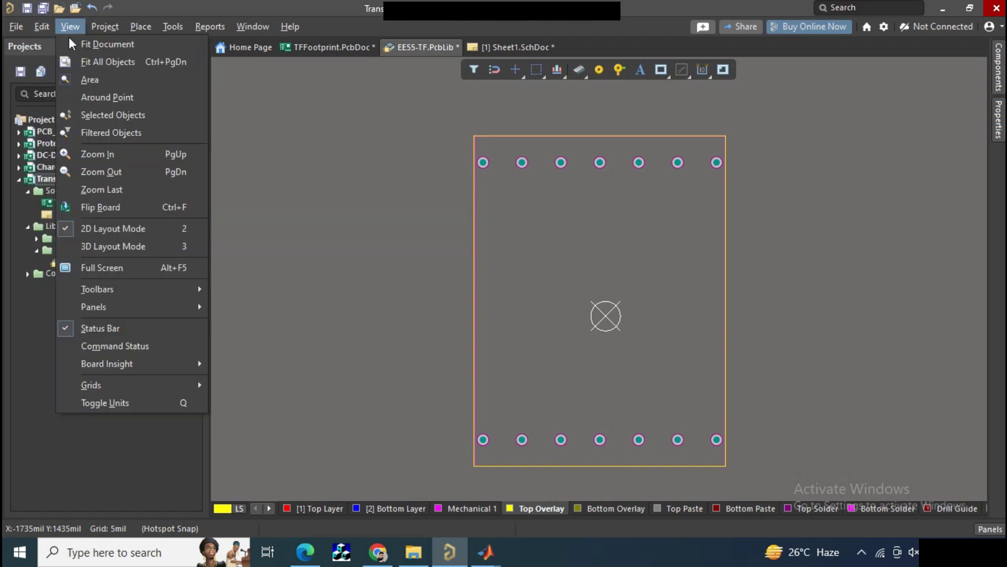
left_click(123, 246)
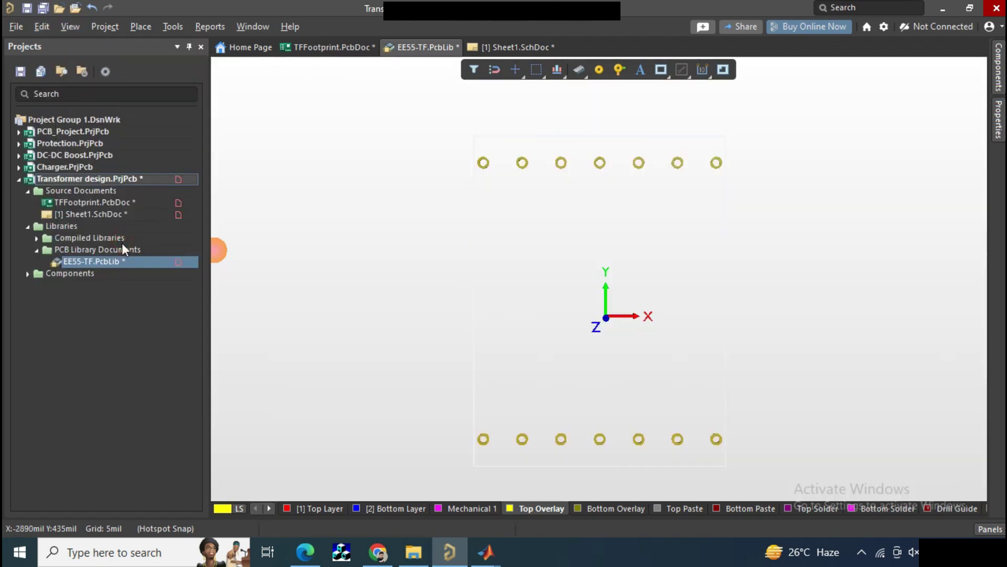
scroll(469, 330, "down", 3, "ctrl")
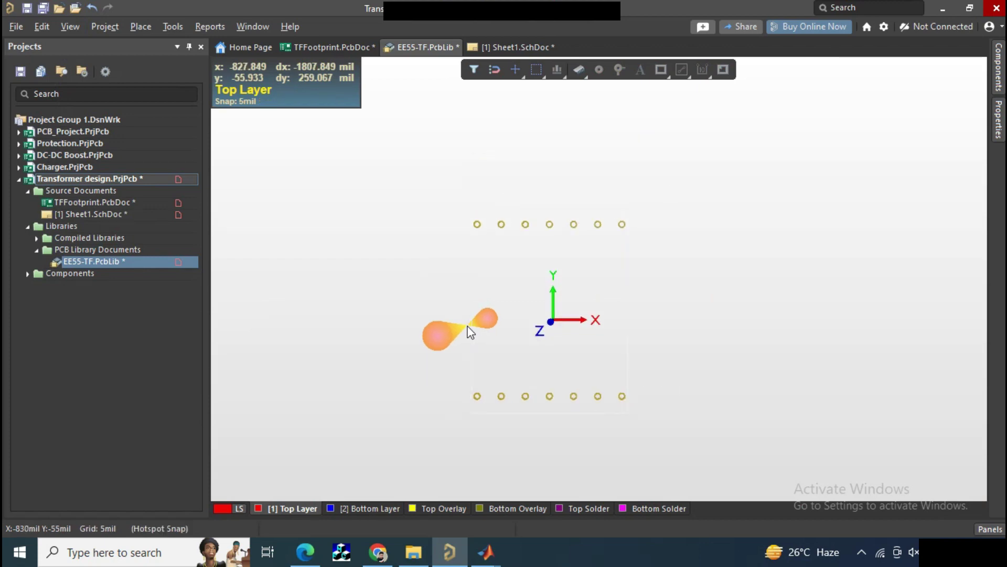
scroll(468, 331, "down", 2, "ctrl")
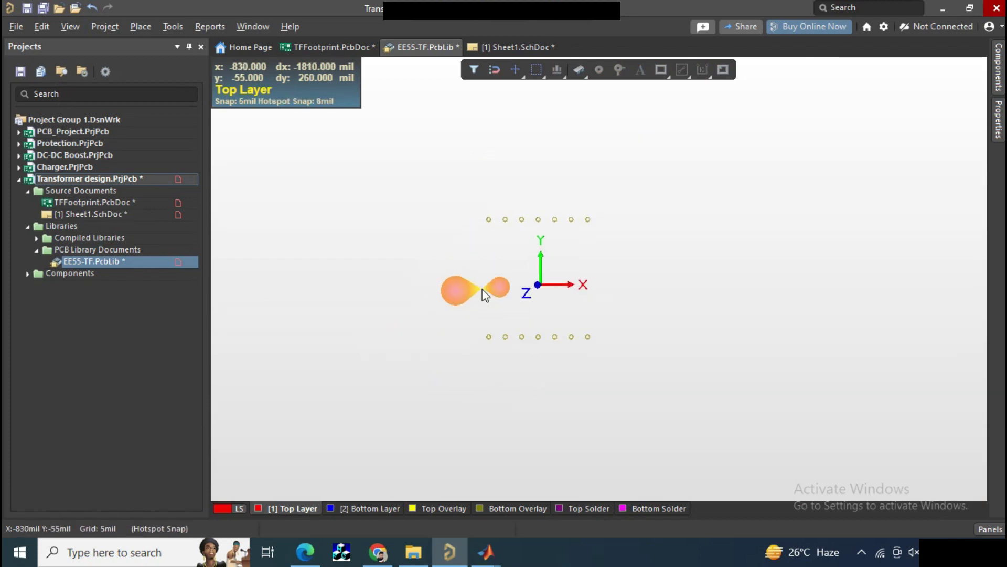
scroll(483, 289, "up", 2, "ctrl")
key("2")
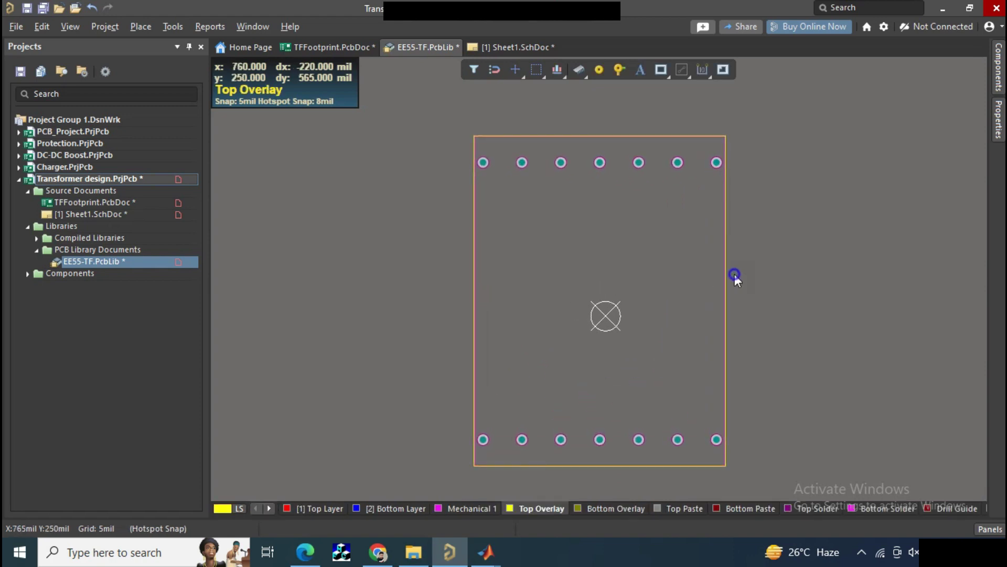
Save the EE55-TF.PcbLib footprint library and return to the schematic Sheet1.SchDoc.
right_click_drag(735, 275, 674, 235)
scroll(666, 235, "down", 1, "ctrl")
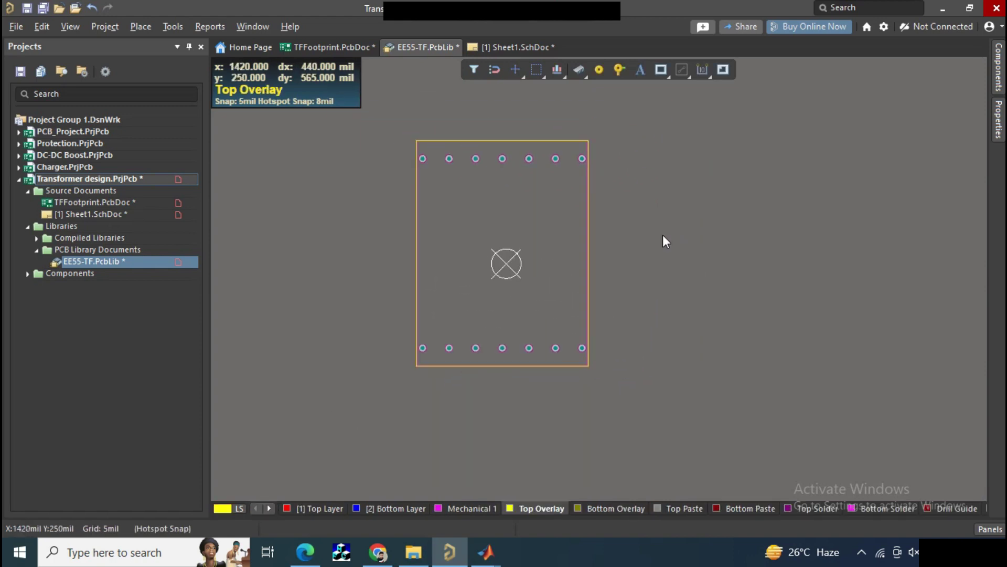
right_click_drag(596, 198, 614, 217)
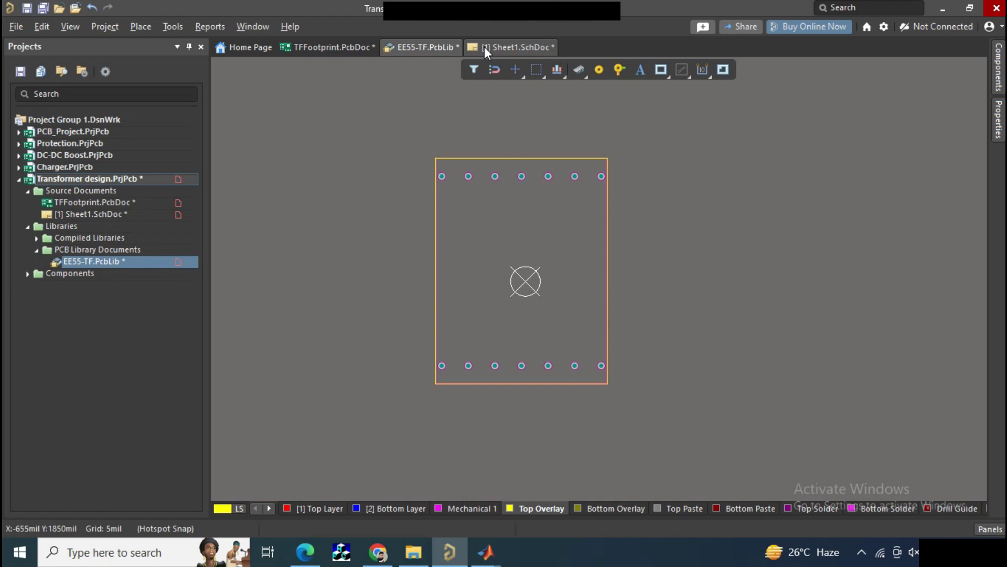
left_click(155, 265)
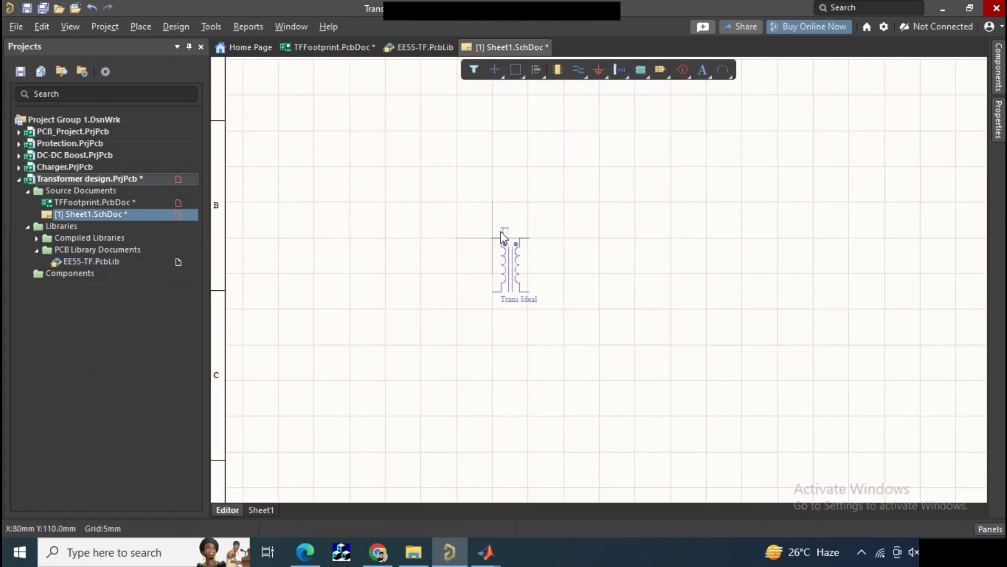
left_click(501, 233)
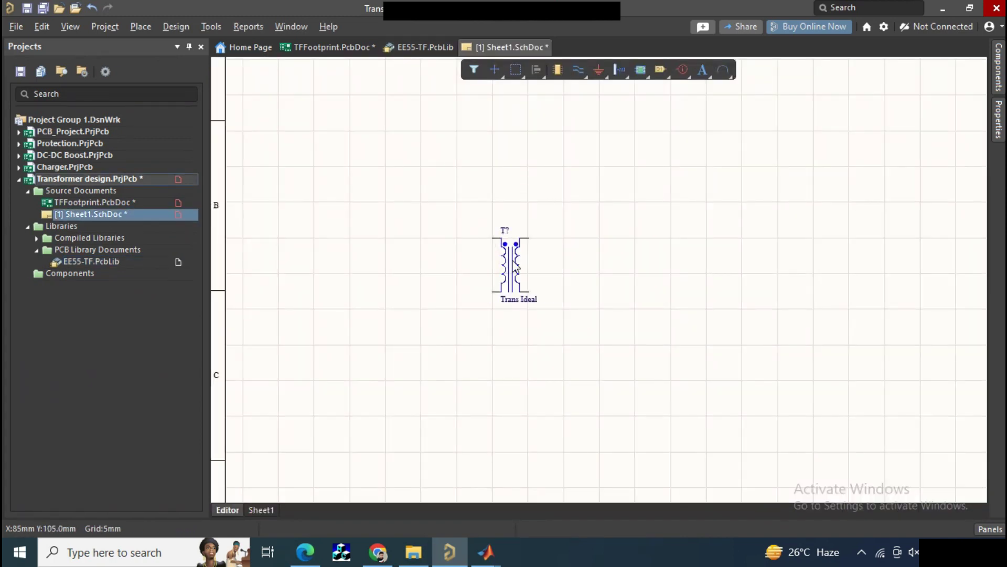
Open the Trans Ideal component's properties and open its TRF_4 footprint model for editing.
double_click(512, 261)
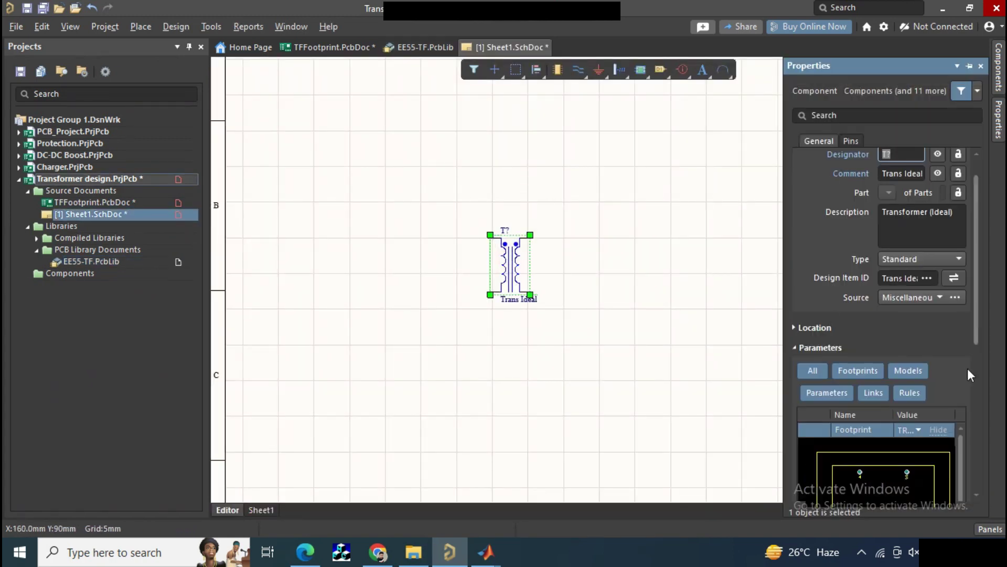
left_click_drag(976, 361, 972, 423)
scroll(971, 422, "down", 2)
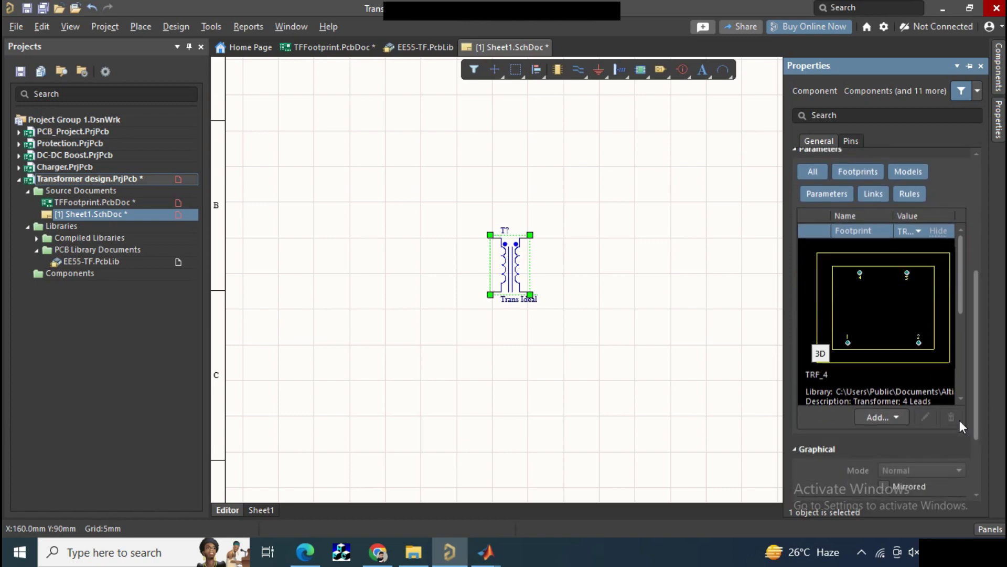
left_click(883, 415)
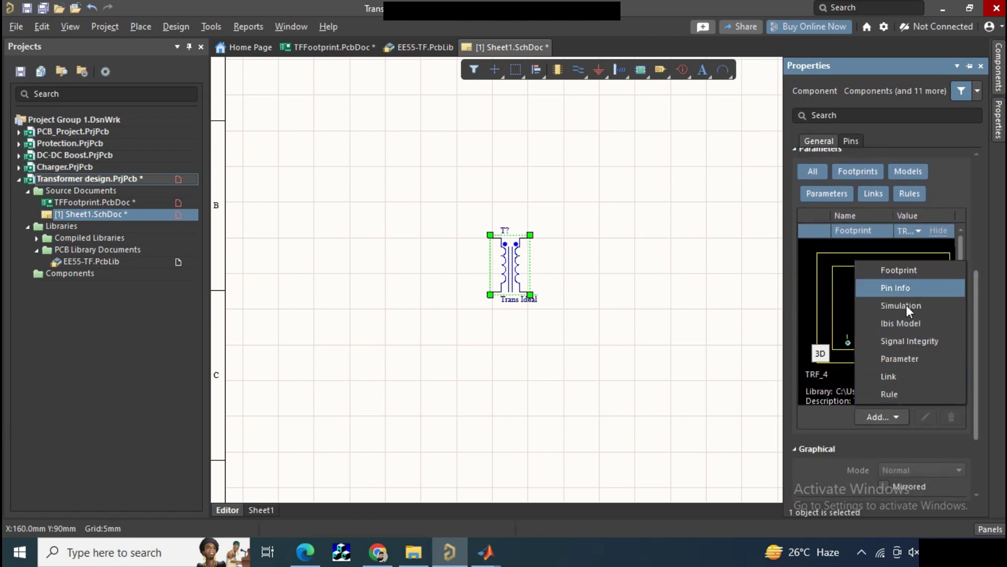
left_click(827, 357)
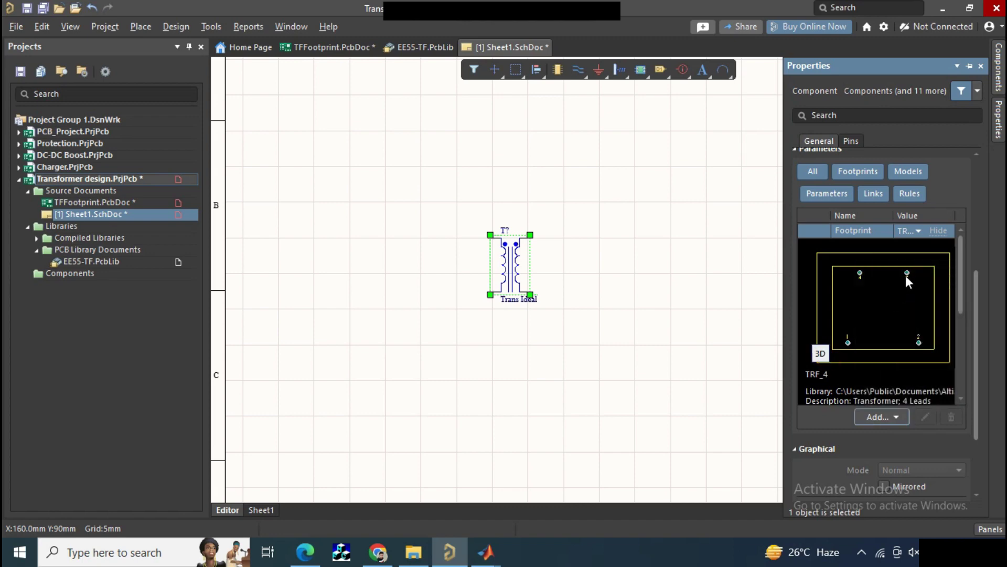
left_click(905, 231)
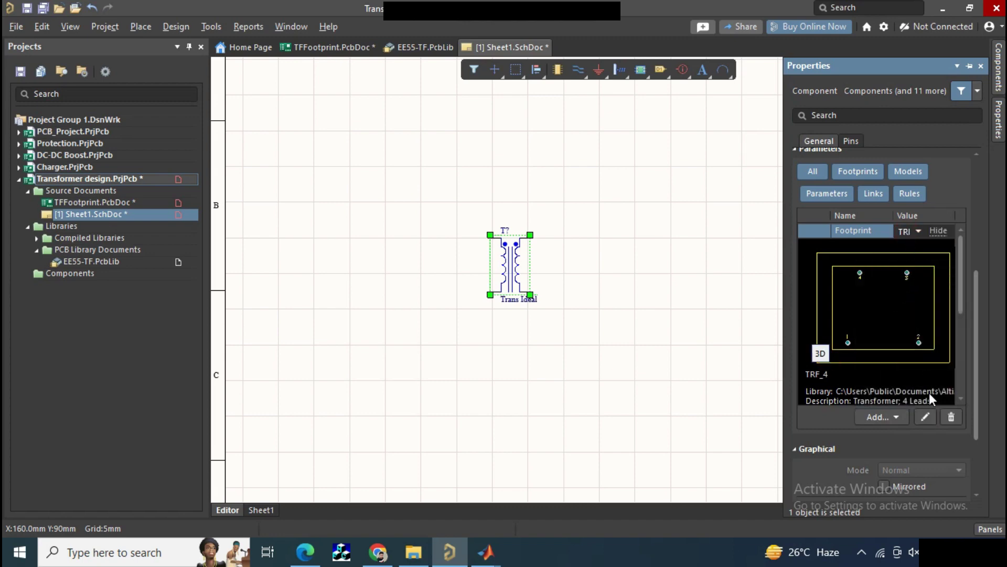
left_click(926, 416)
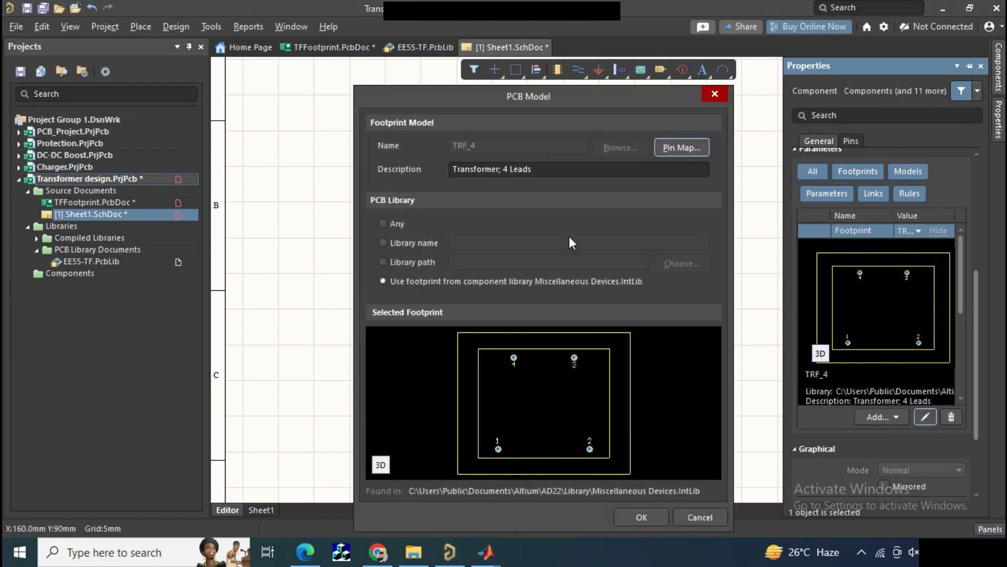
Set the model's PCB library to Any, assign the EE55-TF footprint from EE55-TF.PcbLib, and deselect the transformer.
left_click(385, 223)
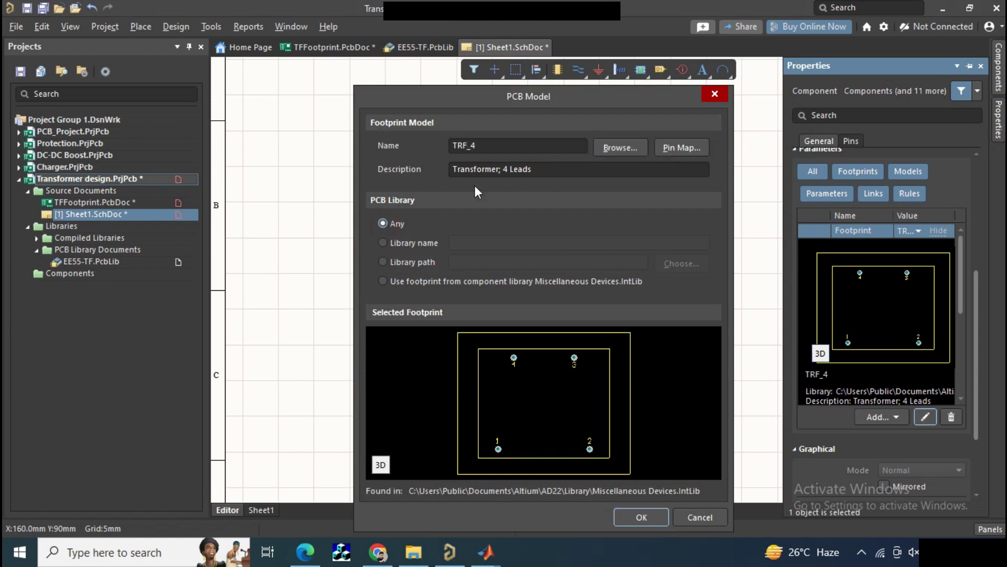
left_click(622, 148)
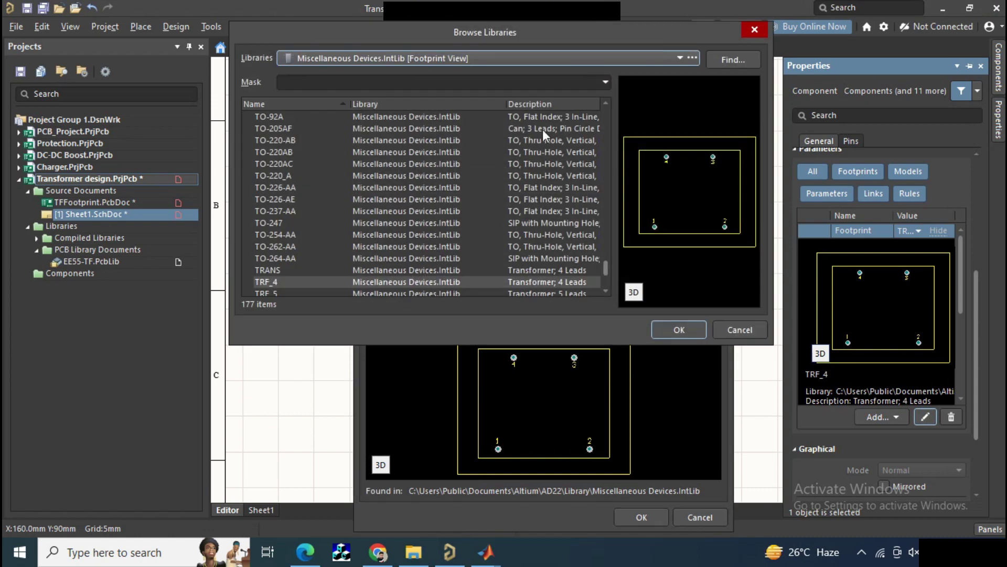
left_click(545, 61)
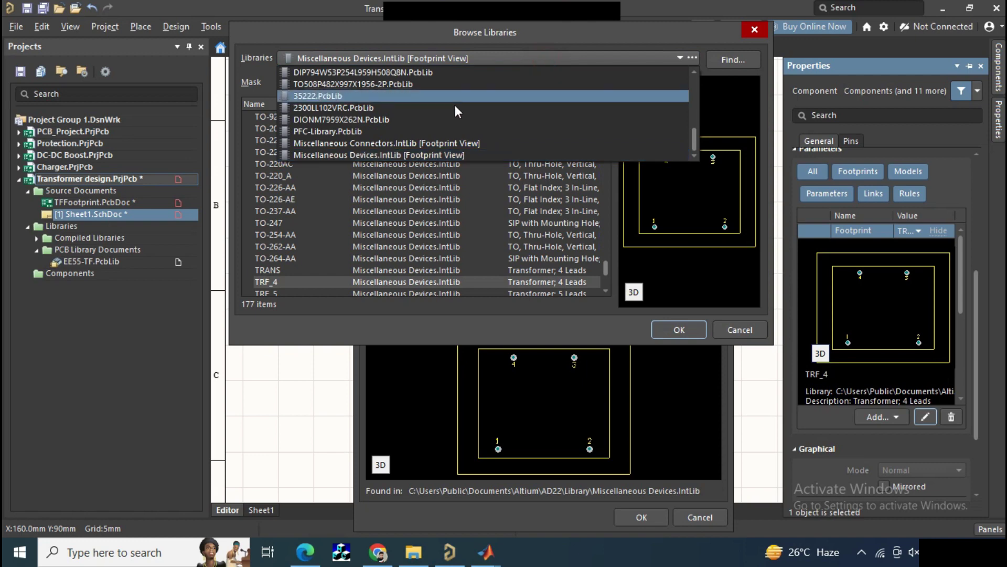
scroll(455, 105, "up", 5)
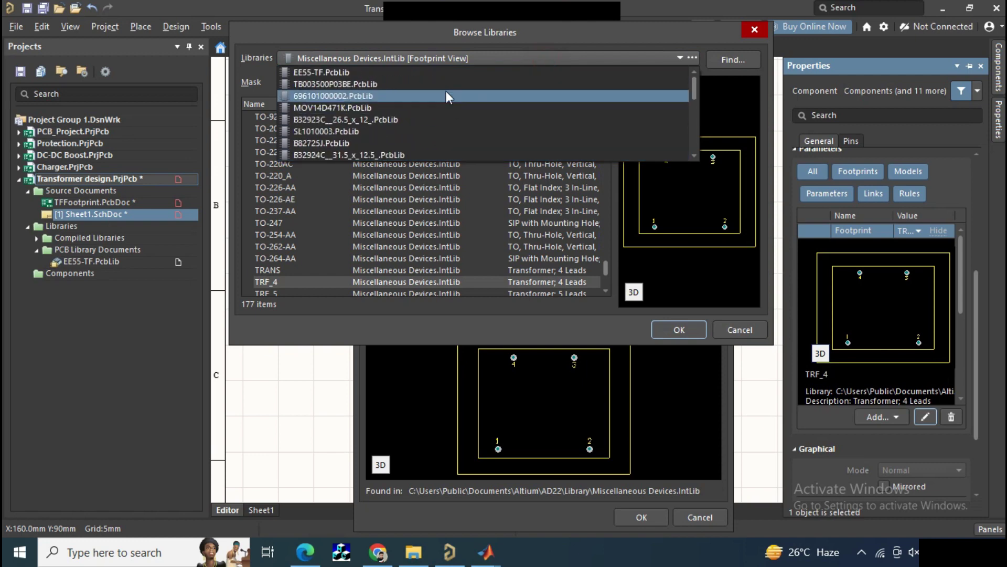
left_click(430, 72)
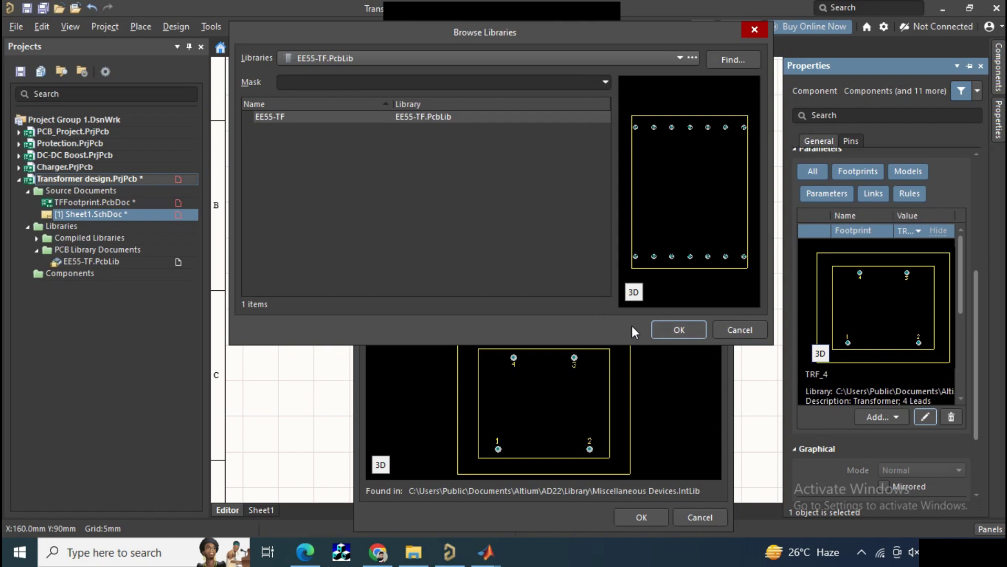
left_click(660, 332)
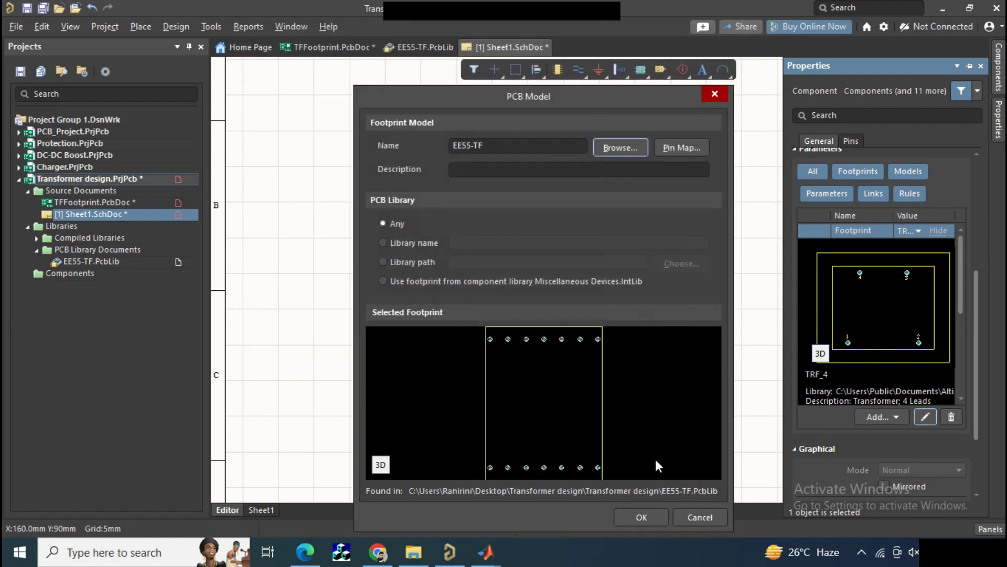
left_click(638, 521)
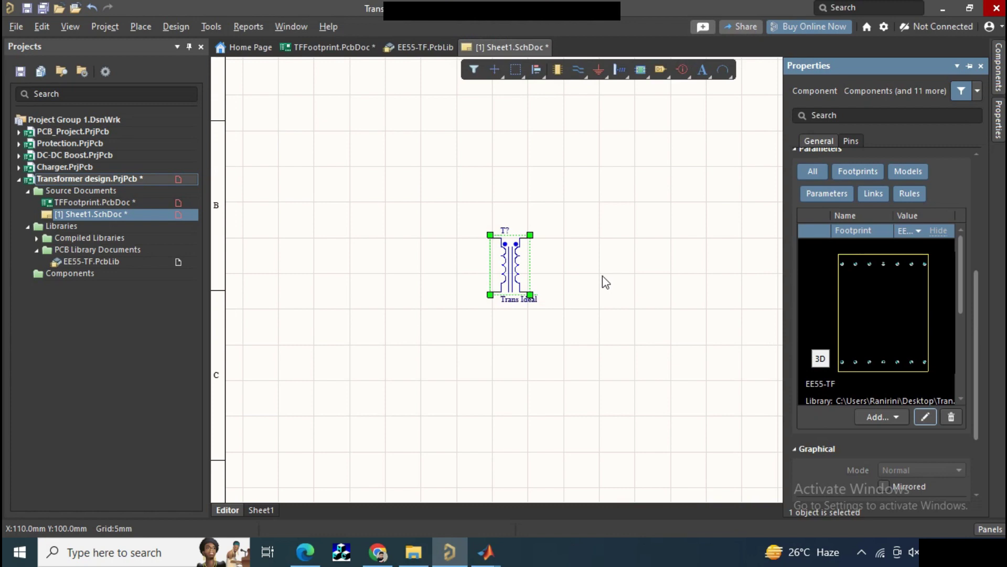
left_click(555, 260)
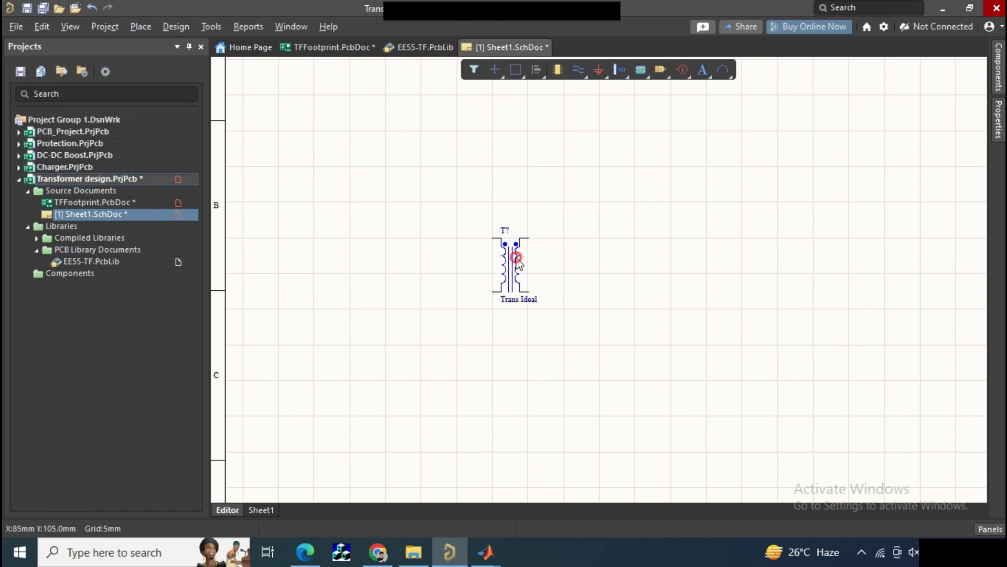
left_click(517, 258)
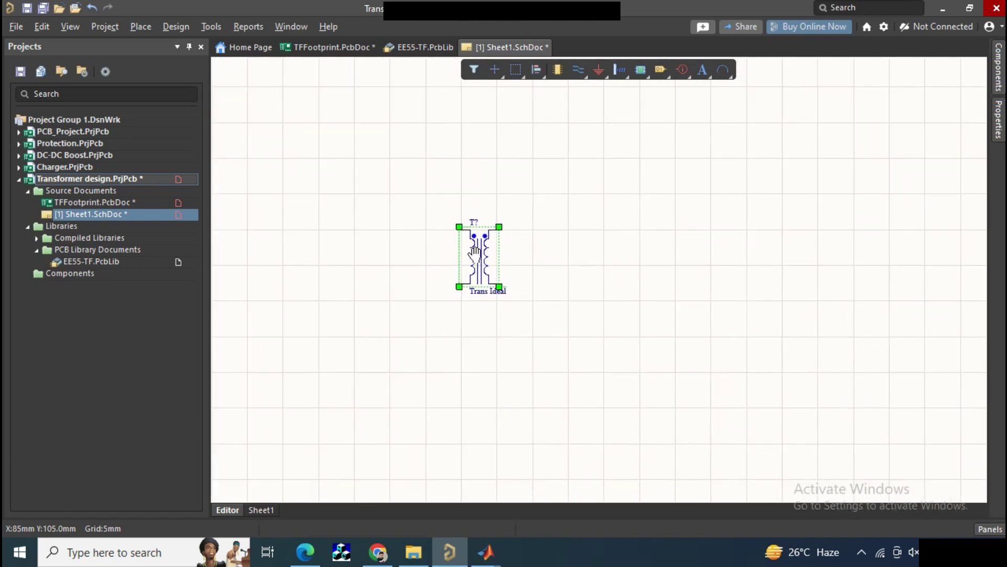
left_click(543, 231)
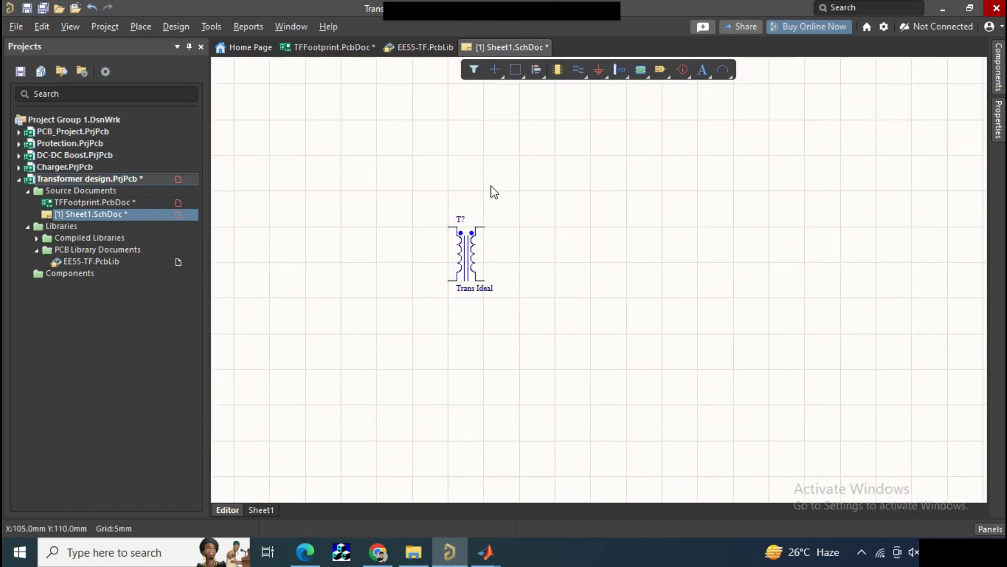
Open the TFFootprint.PcbDoc board and switch it to Board Planning Mode.
left_click(353, 50)
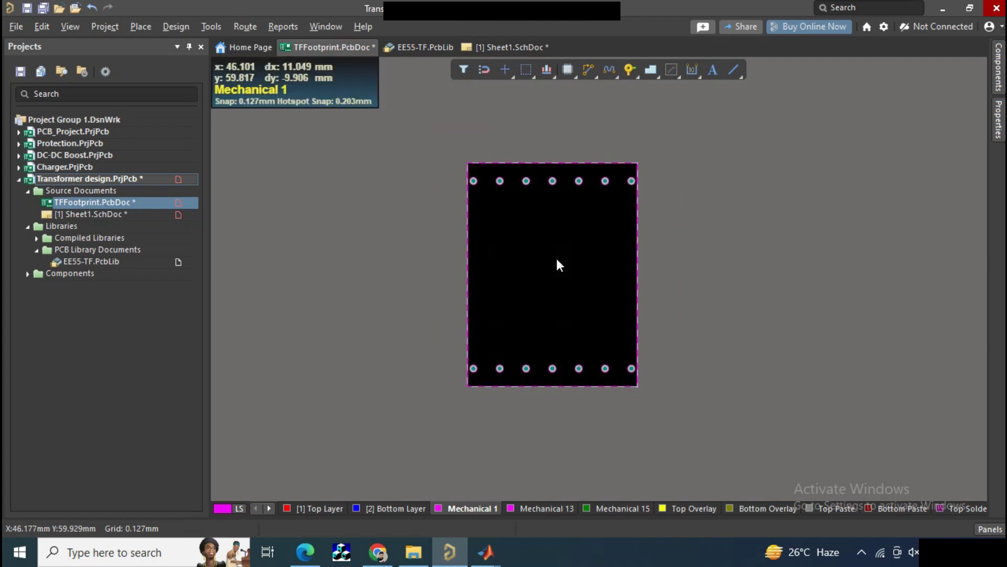
scroll(556, 256, "down", 2, "ctrl")
right_click_drag(555, 256, 515, 265)
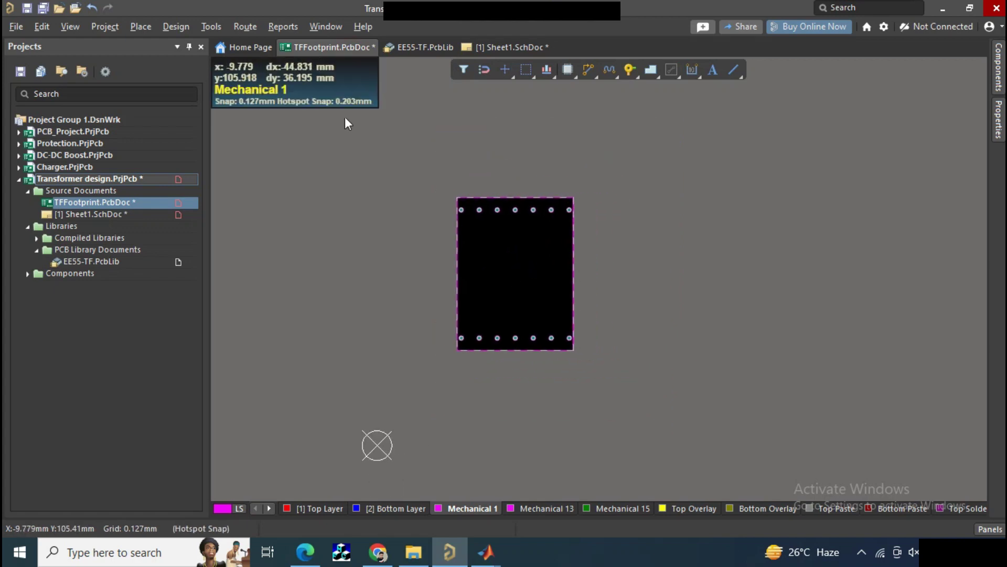
left_click(495, 47)
left_click(336, 47)
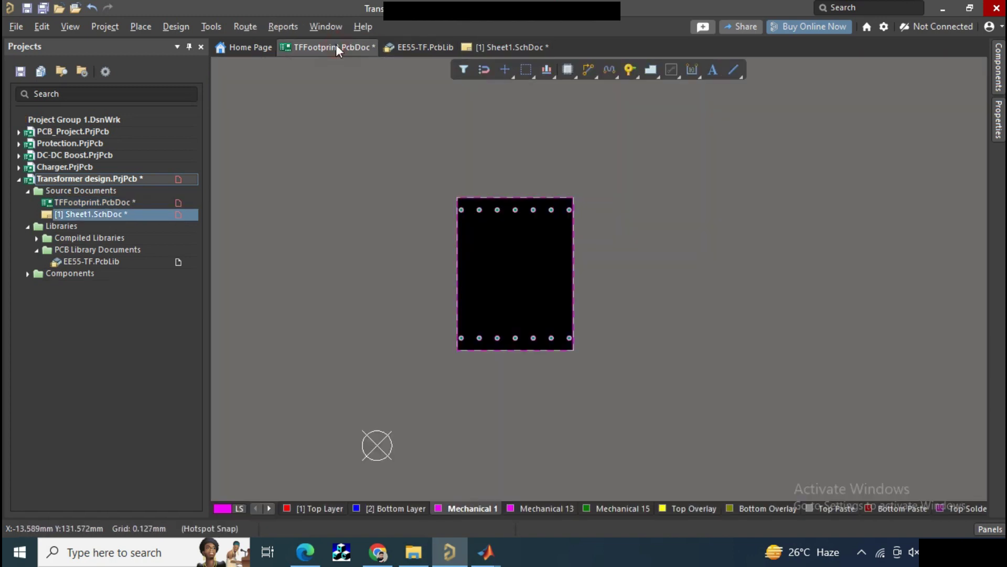
left_click(70, 26)
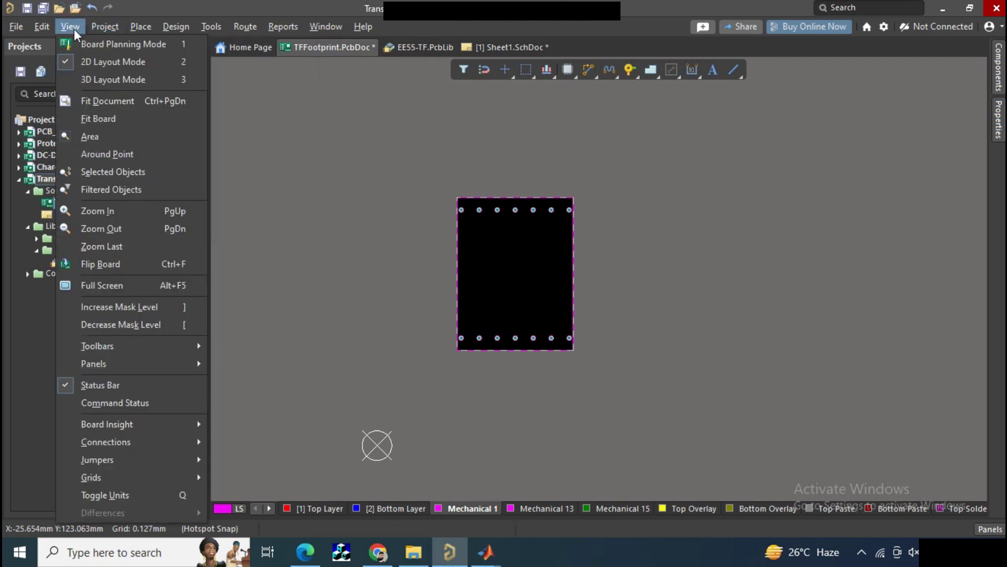
left_click(86, 43)
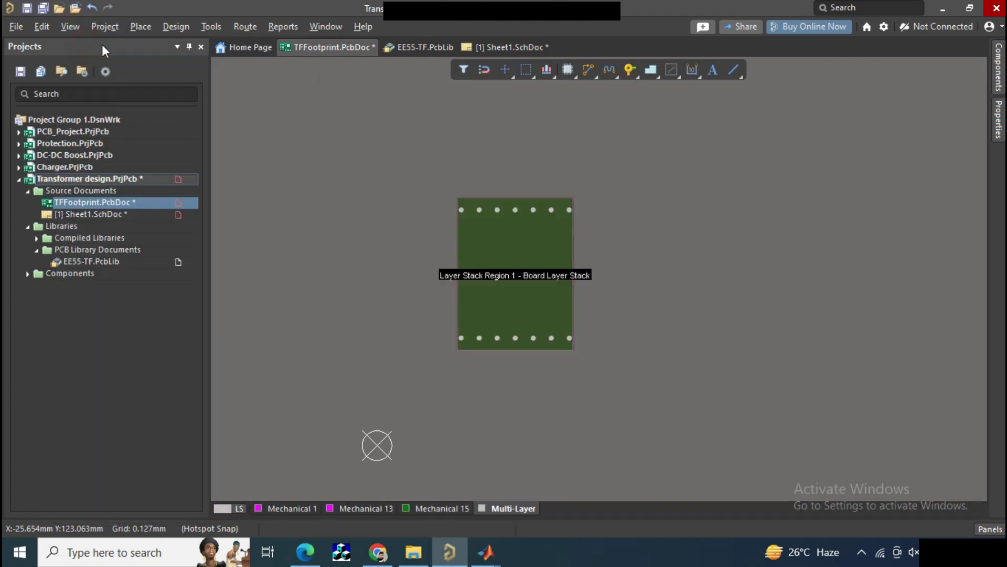
left_click(530, 243)
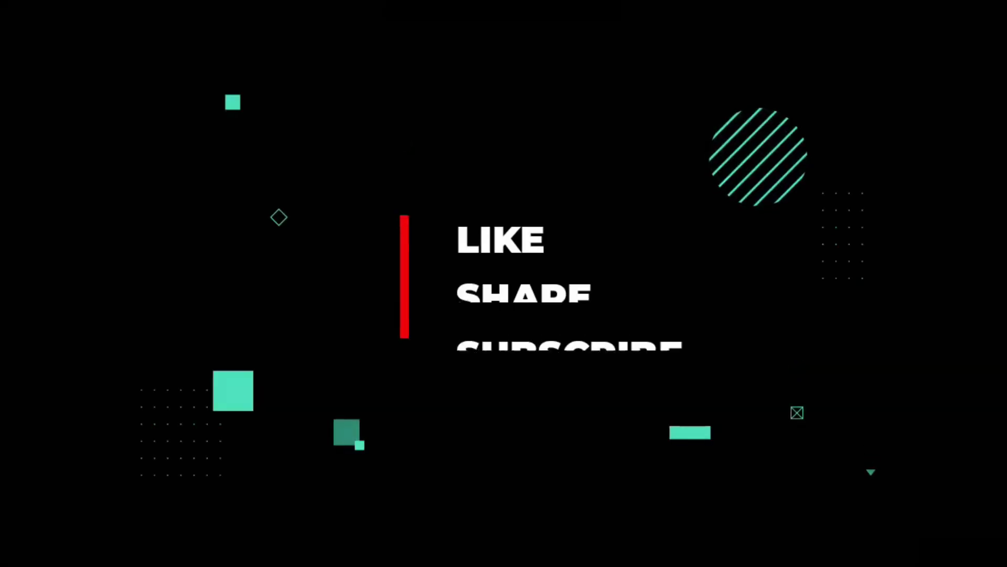